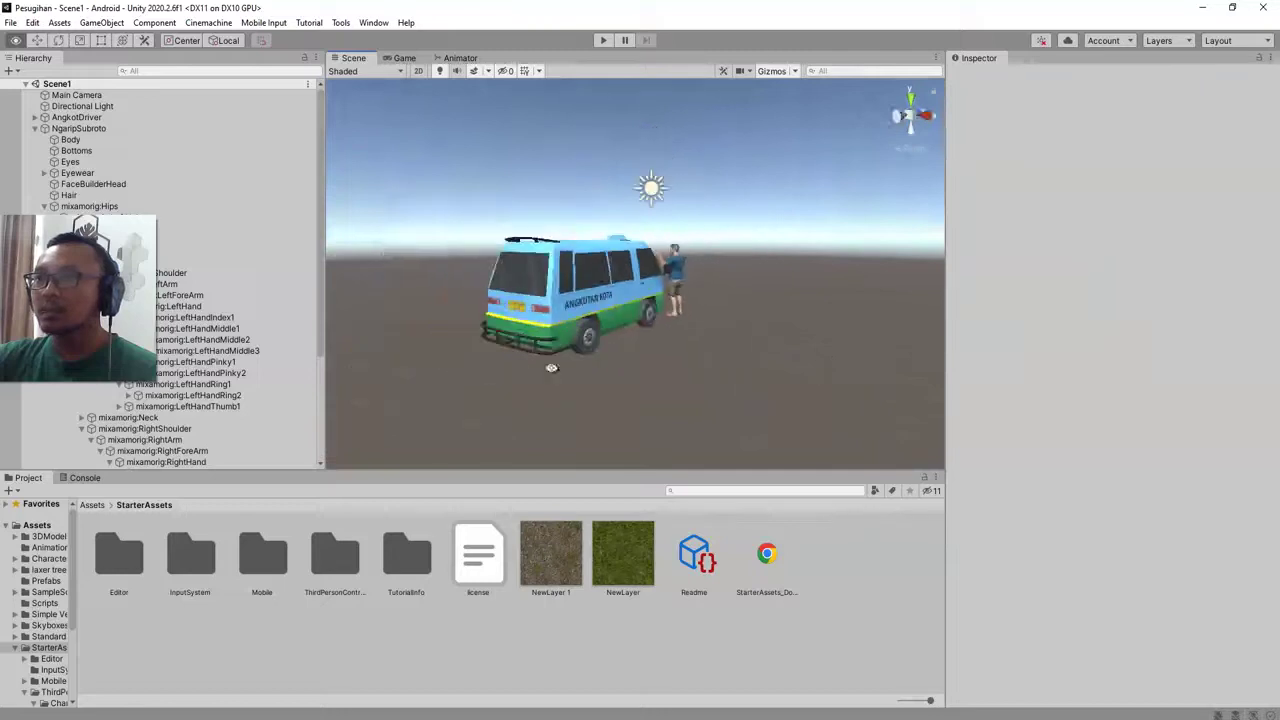
Orbit the Scene view around the minivan and two characters from elevated, front-quarter and side angles
alt+drag(551, 368, 709, 357)
alt+drag(626, 354, 862, 331)
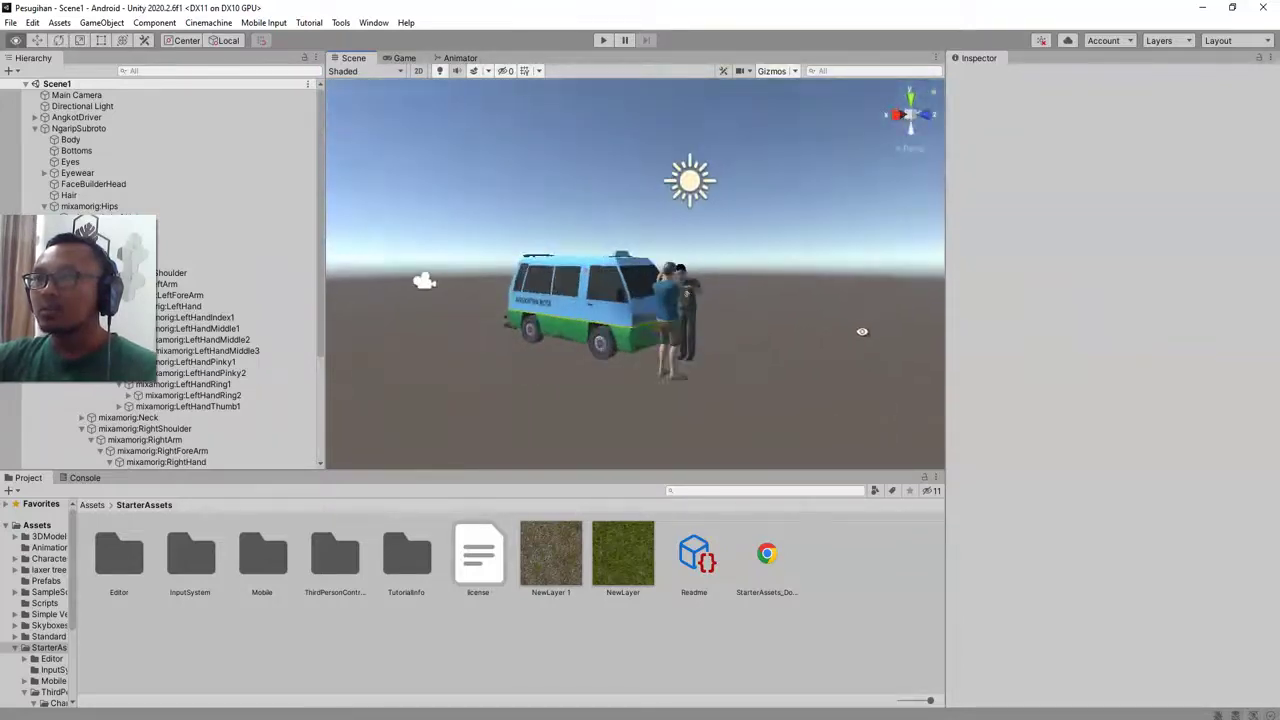
alt+drag(428, 287, 630, 340)
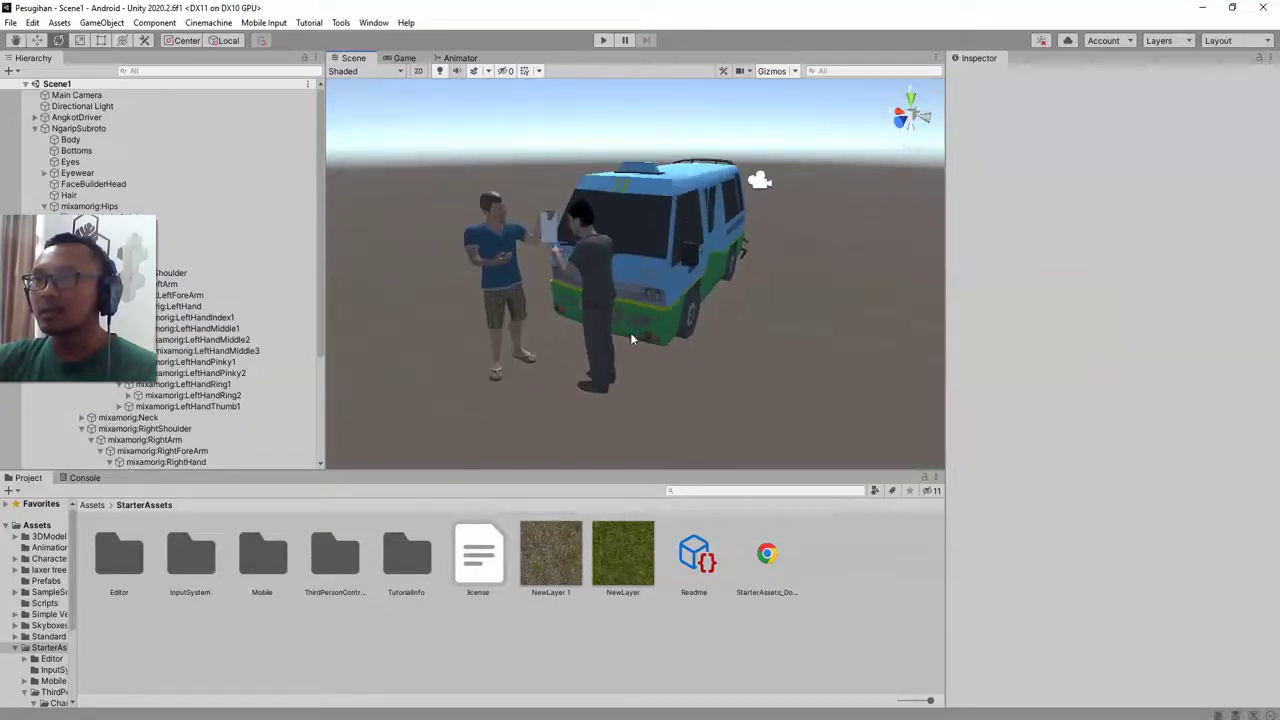
alt+drag(709, 360, 531, 366)
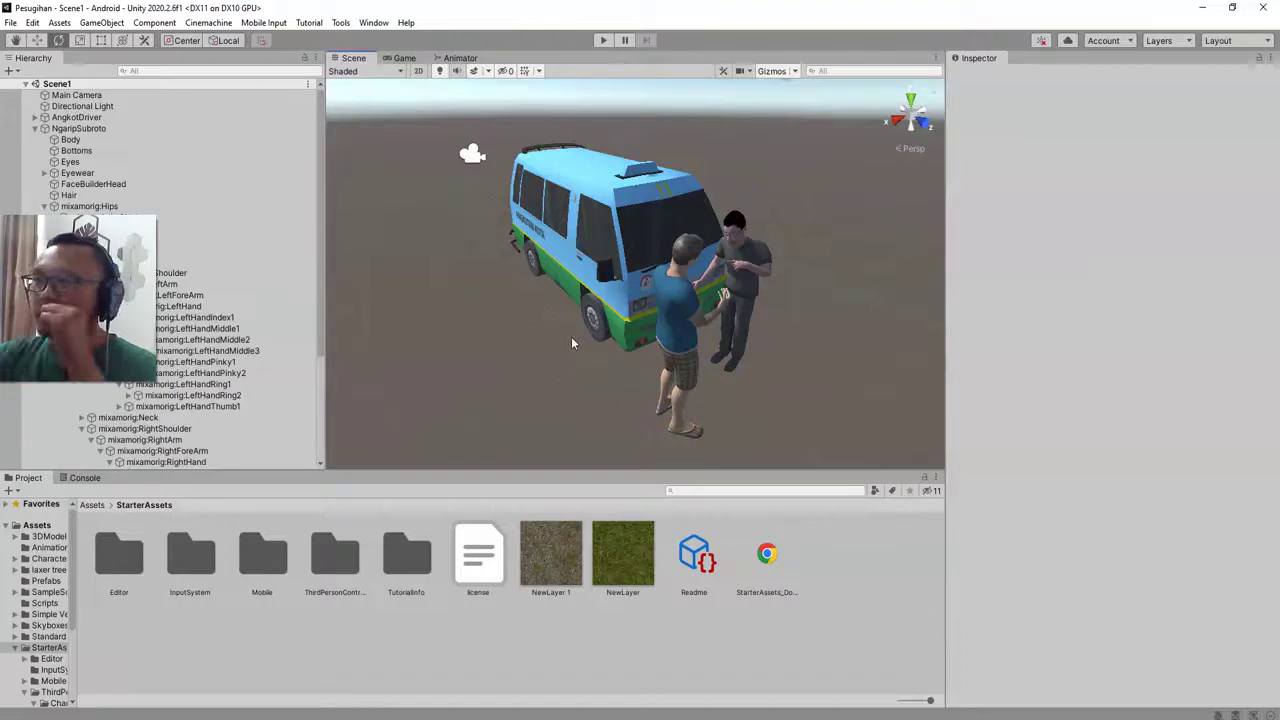
click(472, 153)
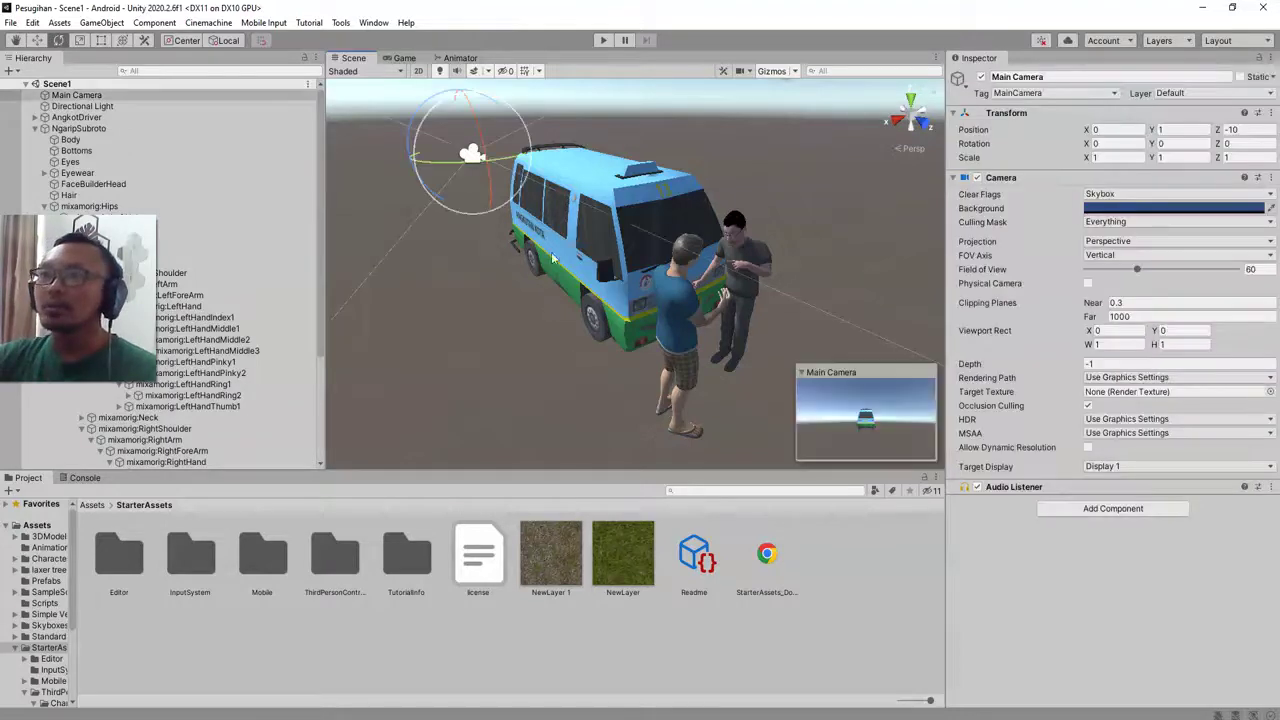
alt+drag(640, 300, 507, 318)
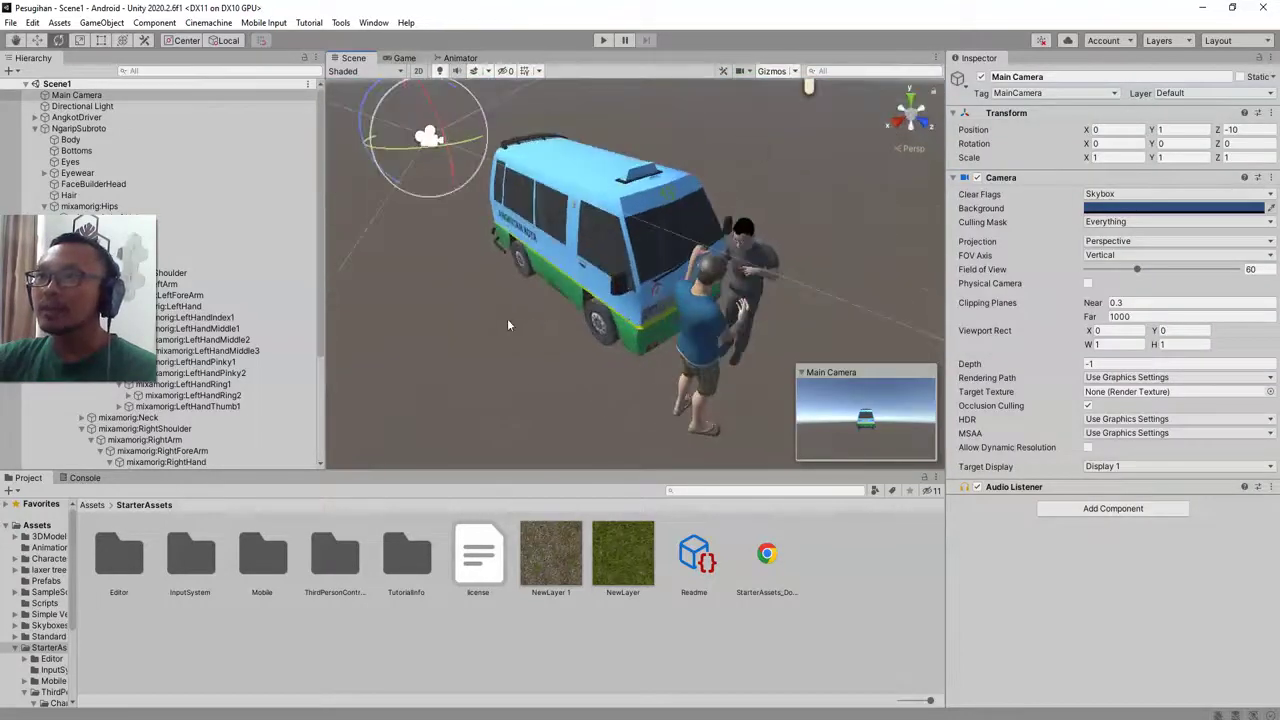
scroll(507, 318, down, 3)
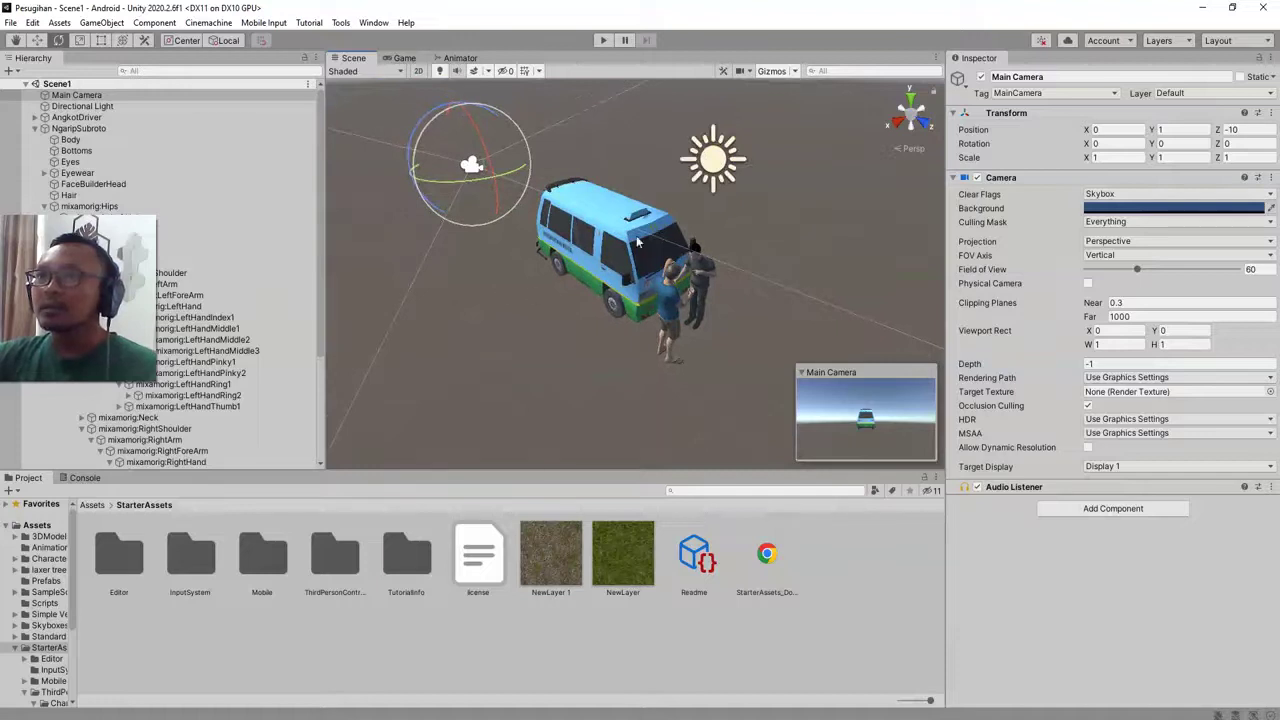
alt+drag(637, 242, 569, 317)
scroll(569, 317, up, 3)
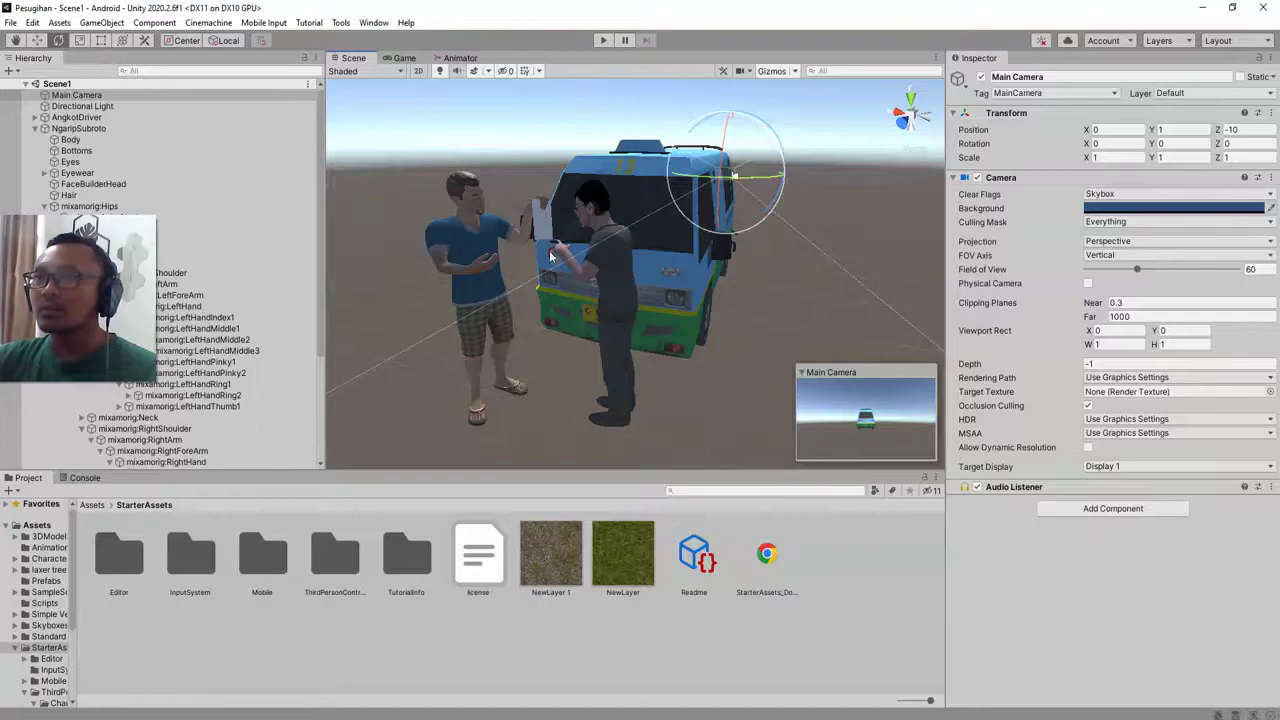
scroll(649, 302, up, 2)
alt+drag(649, 302, 576, 313)
scroll(597, 342, down, 3)
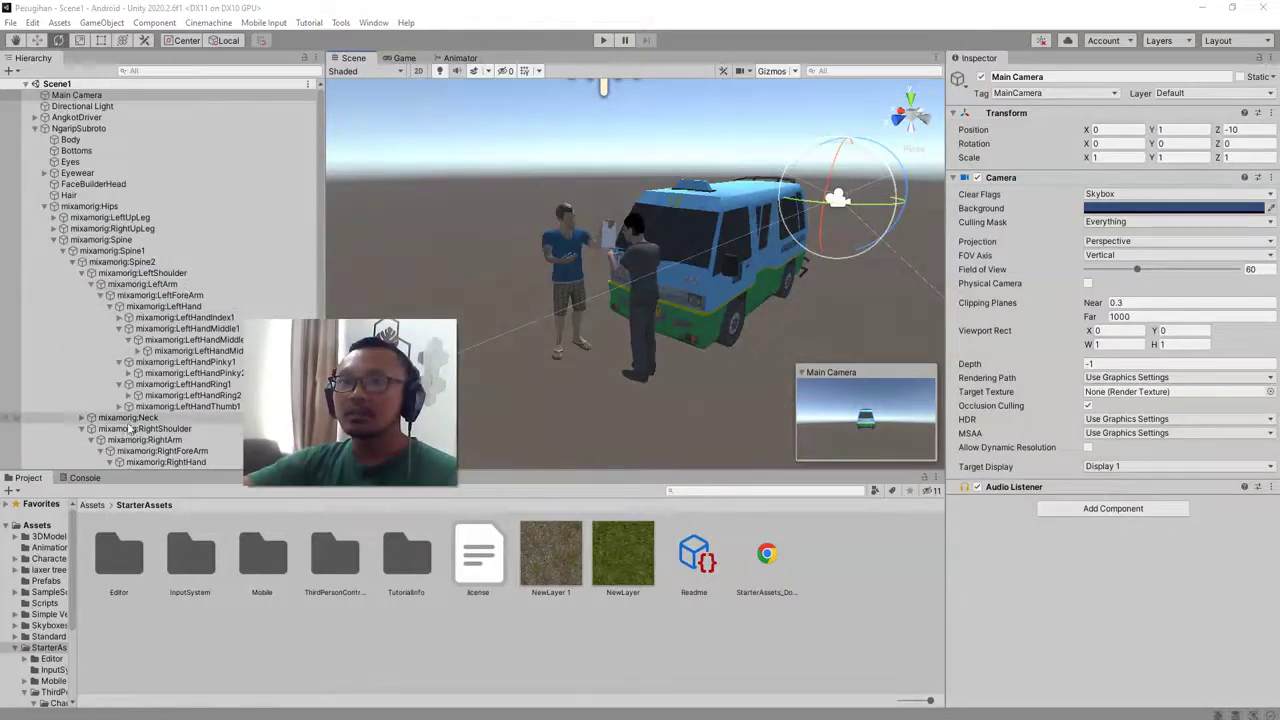
scroll(131, 320, down, 5)
scroll(133, 330, up, 5)
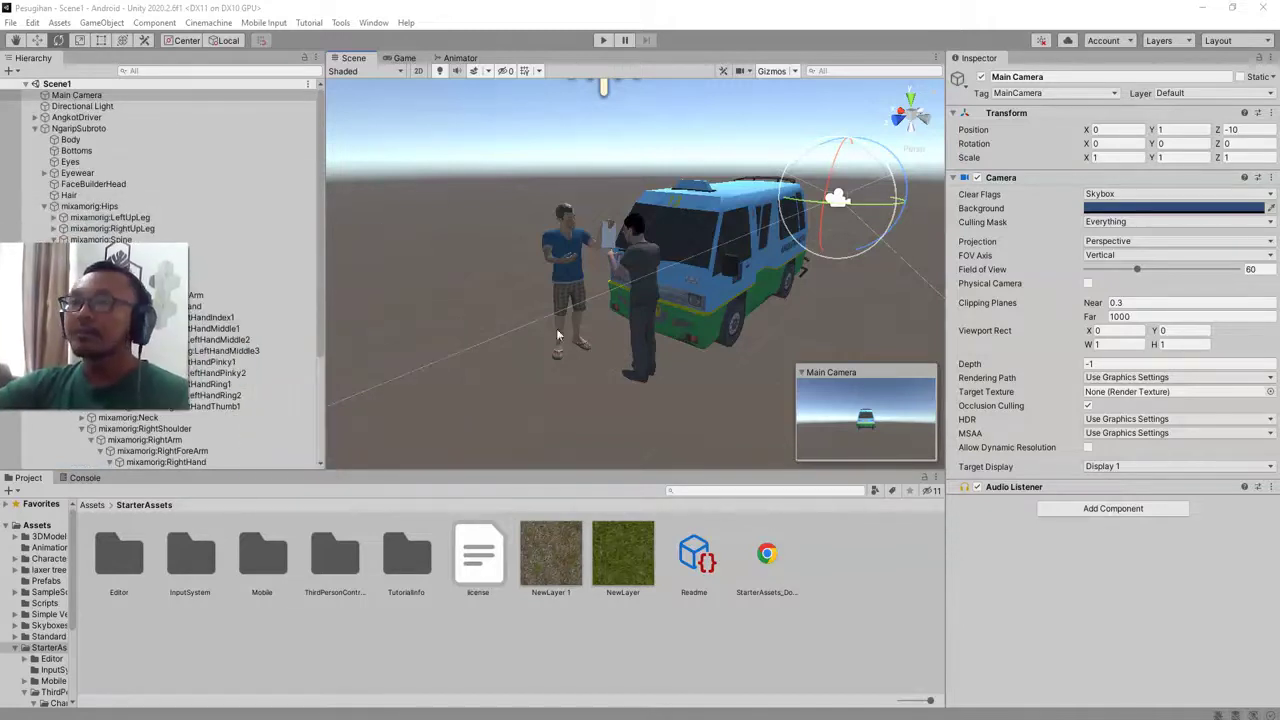
alt+drag(558, 336, 647, 332)
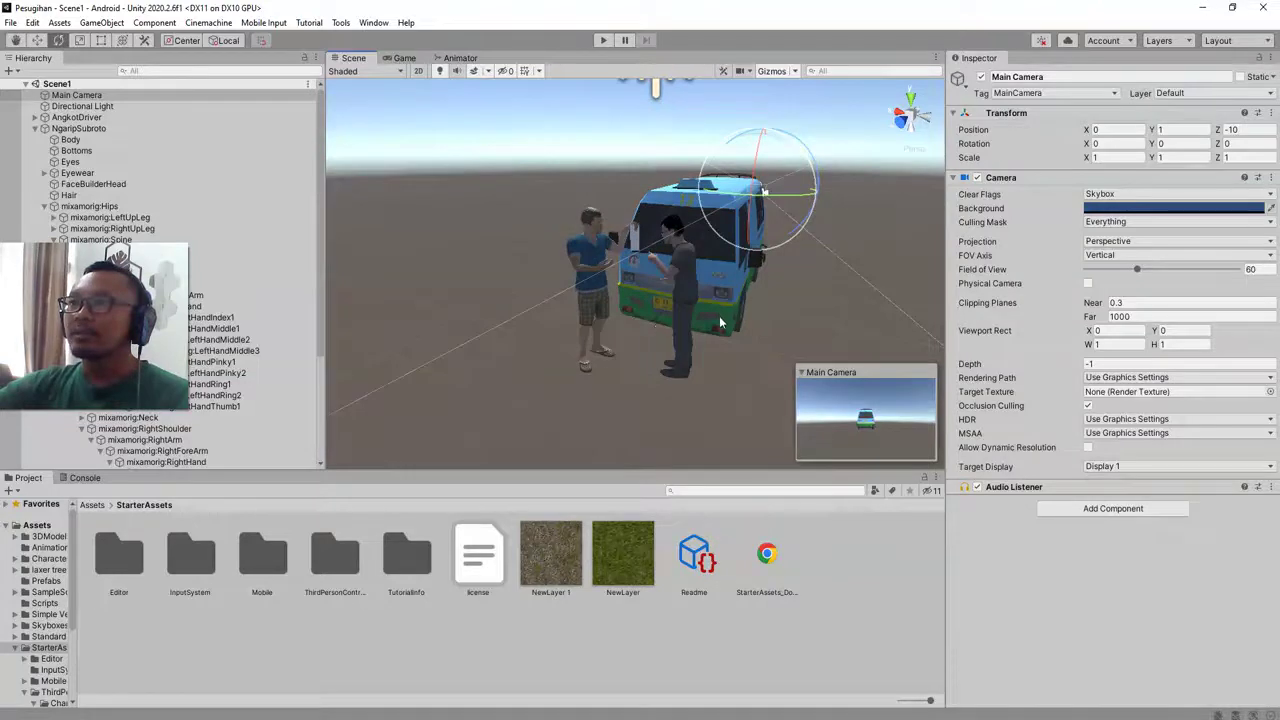
scroll(719, 316, up, 4)
scroll(656, 297, up, 3)
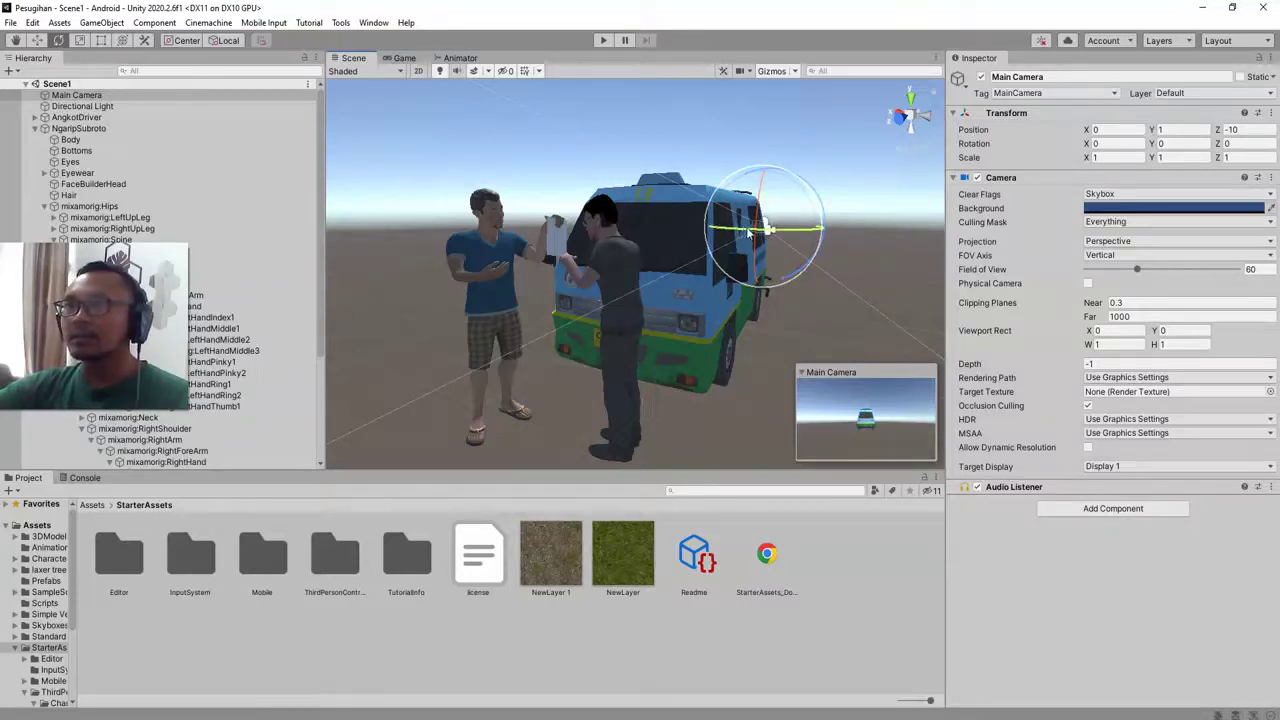
Preview the Main Camera's current shot in the Game view, then return to the Scene facing the van
click(402, 58)
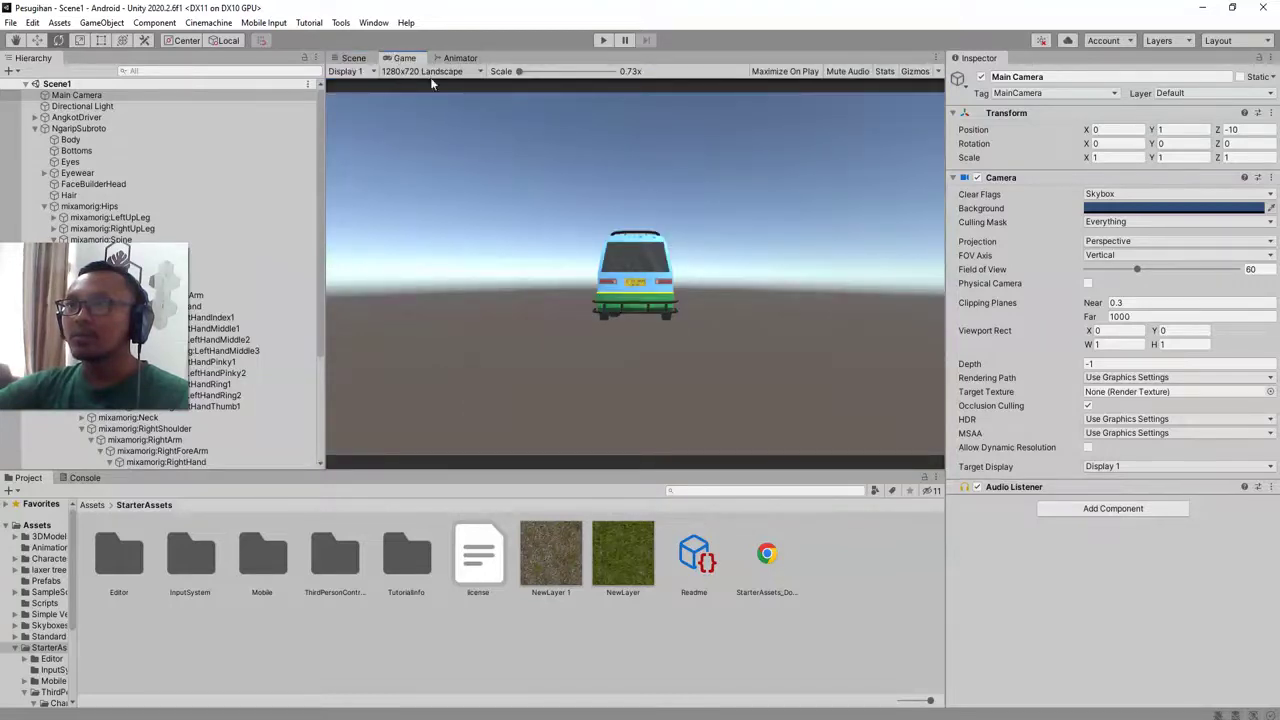
click(354, 59)
alt+drag(640, 300, 709, 324)
scroll(709, 324, down, 4)
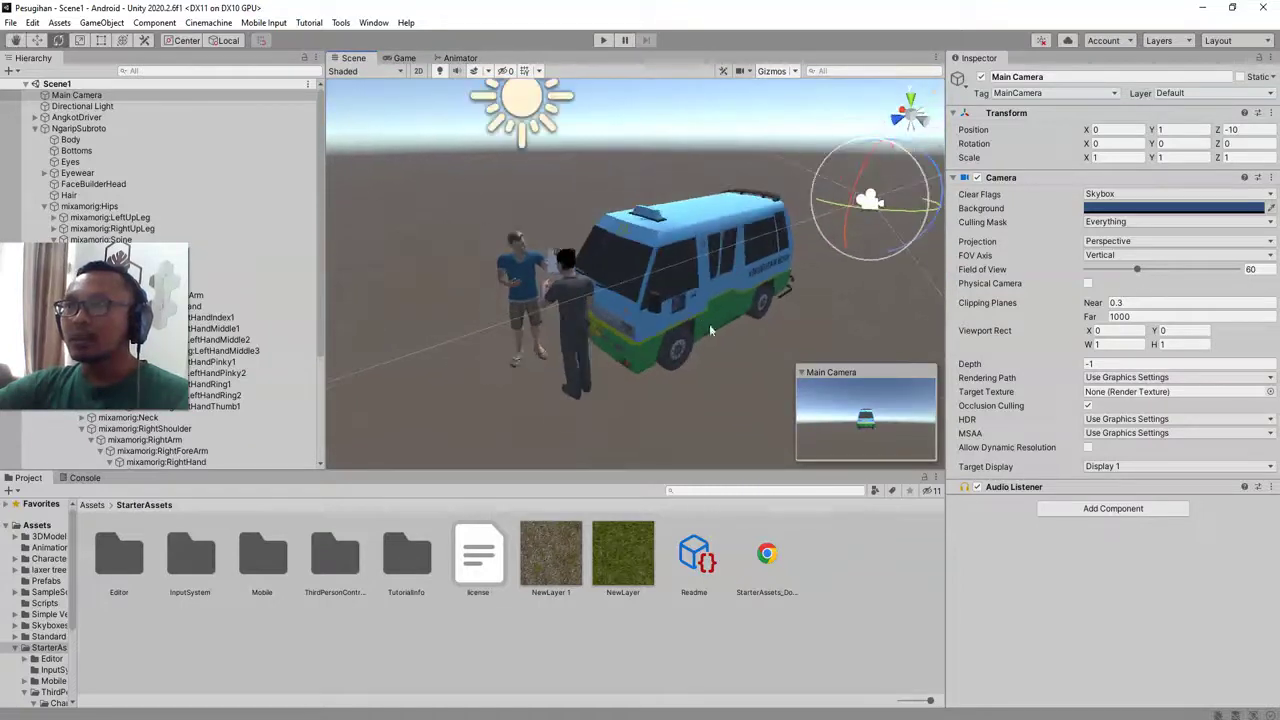
Drag the Main Camera forward along Z to sit beside the van at 1.31, 1, 1.258
click(37, 41)
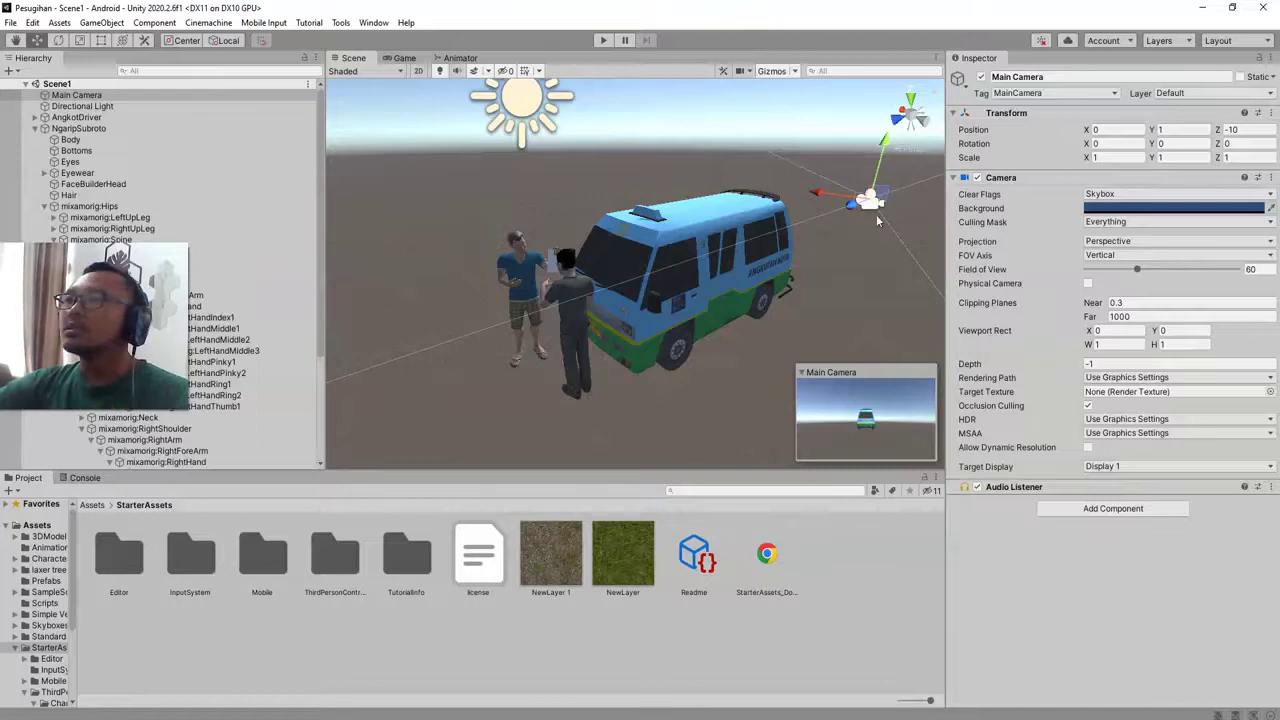
drag(853, 213, 518, 316)
click(58, 40)
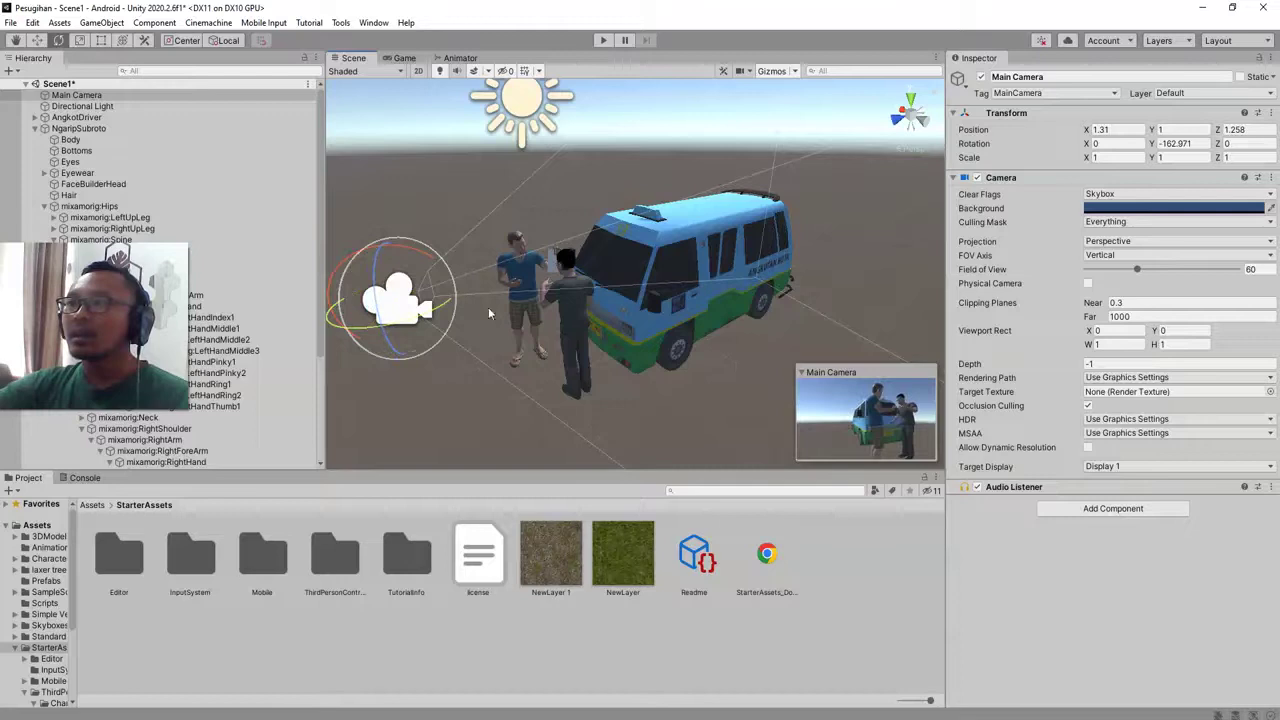
Shift the Main Camera sideways toward the characters, raise it, and turn it to face them
alt+drag(466, 352, 462, 372)
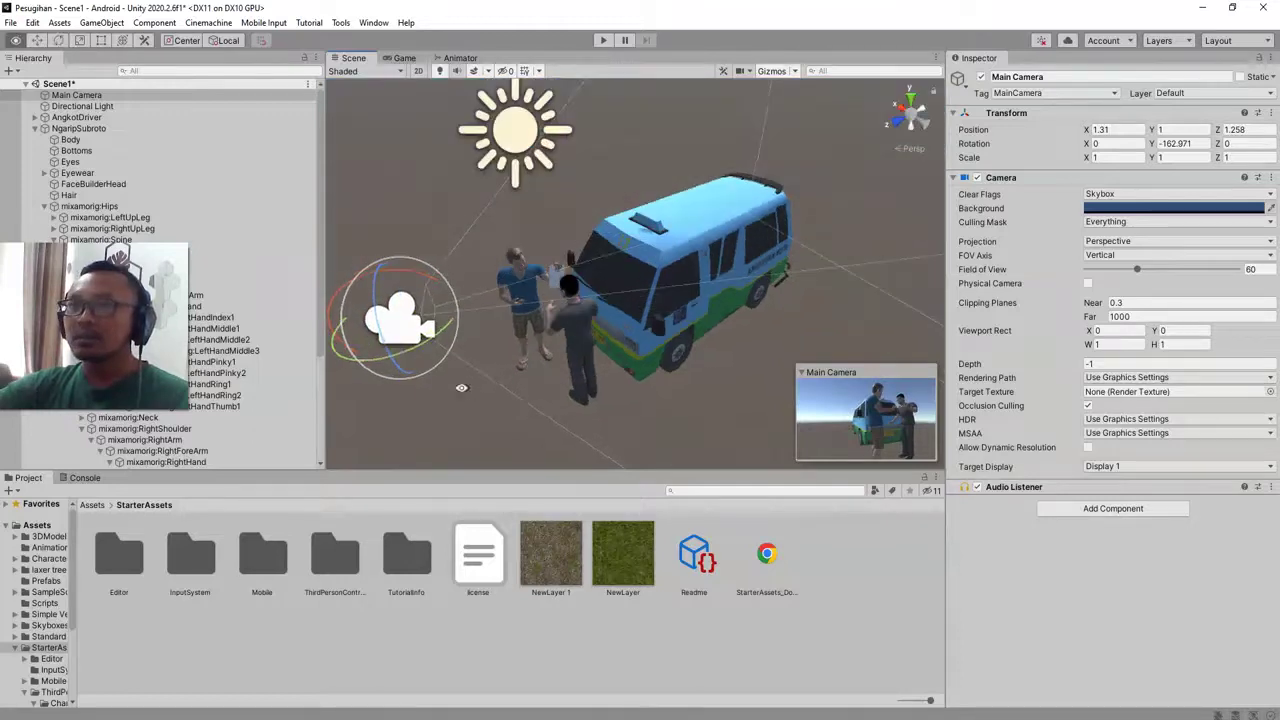
key(w)
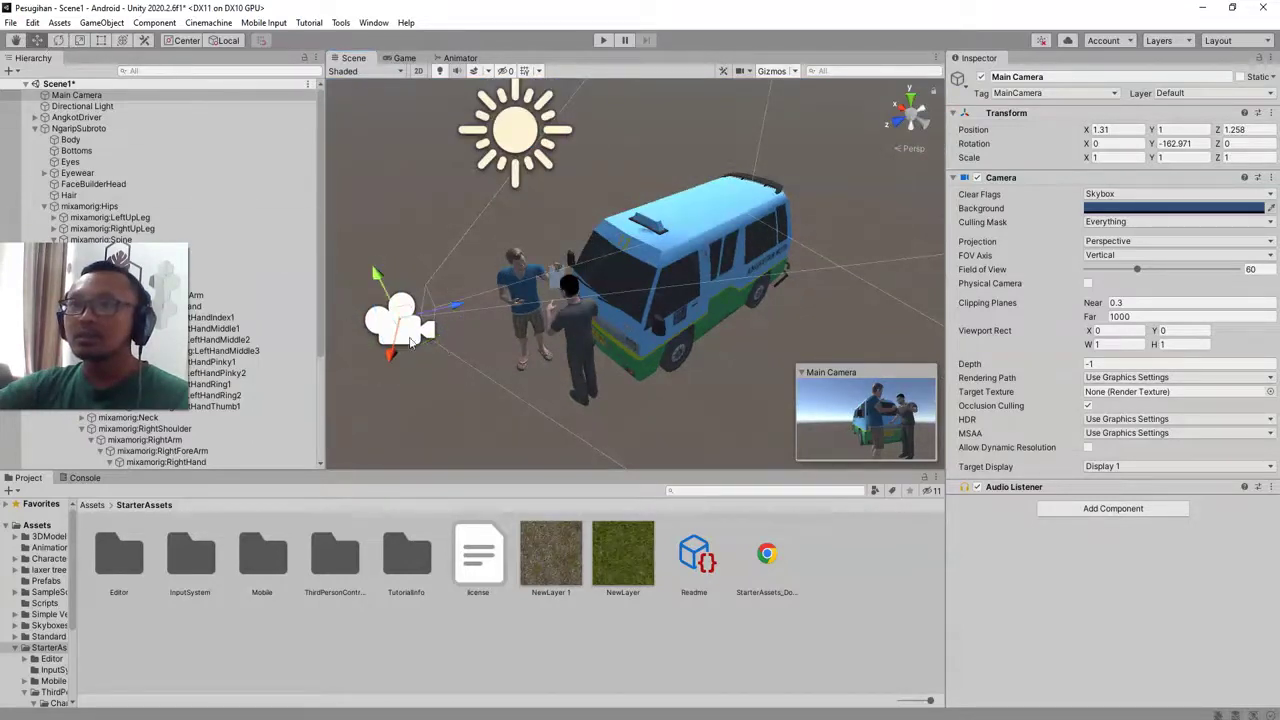
drag(412, 335, 455, 390)
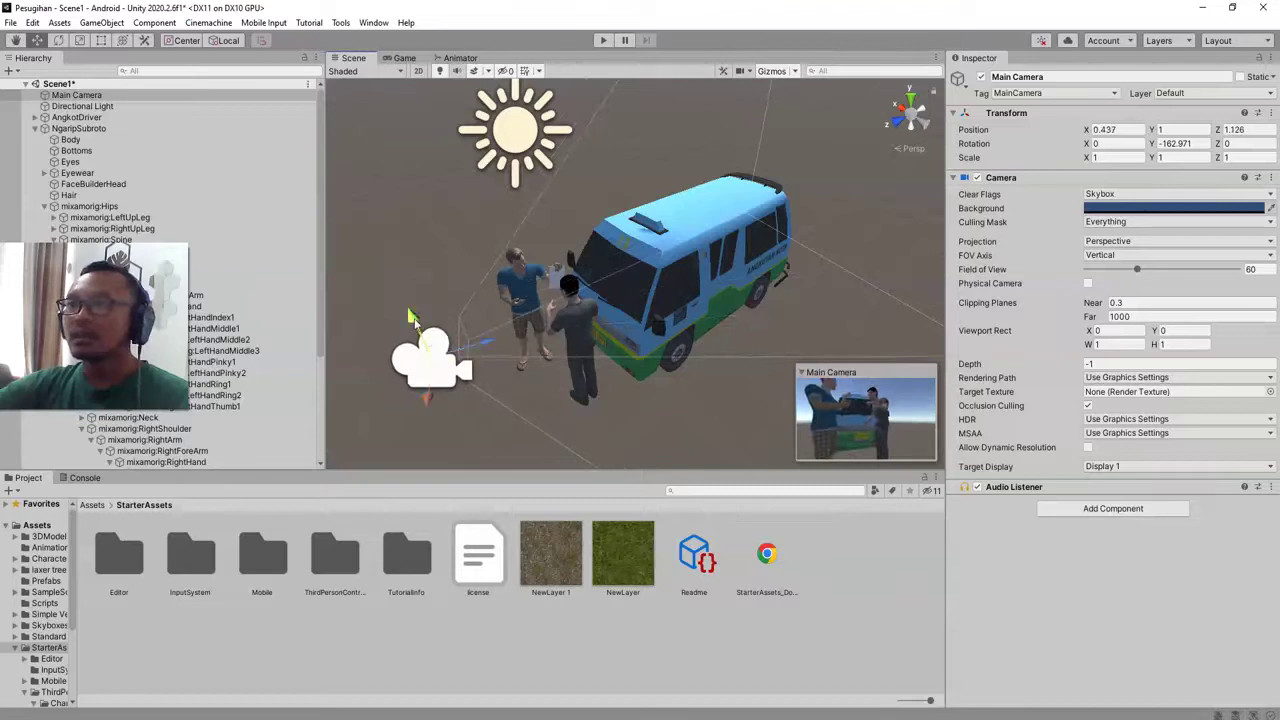
drag(412, 318, 397, 284)
click(58, 40)
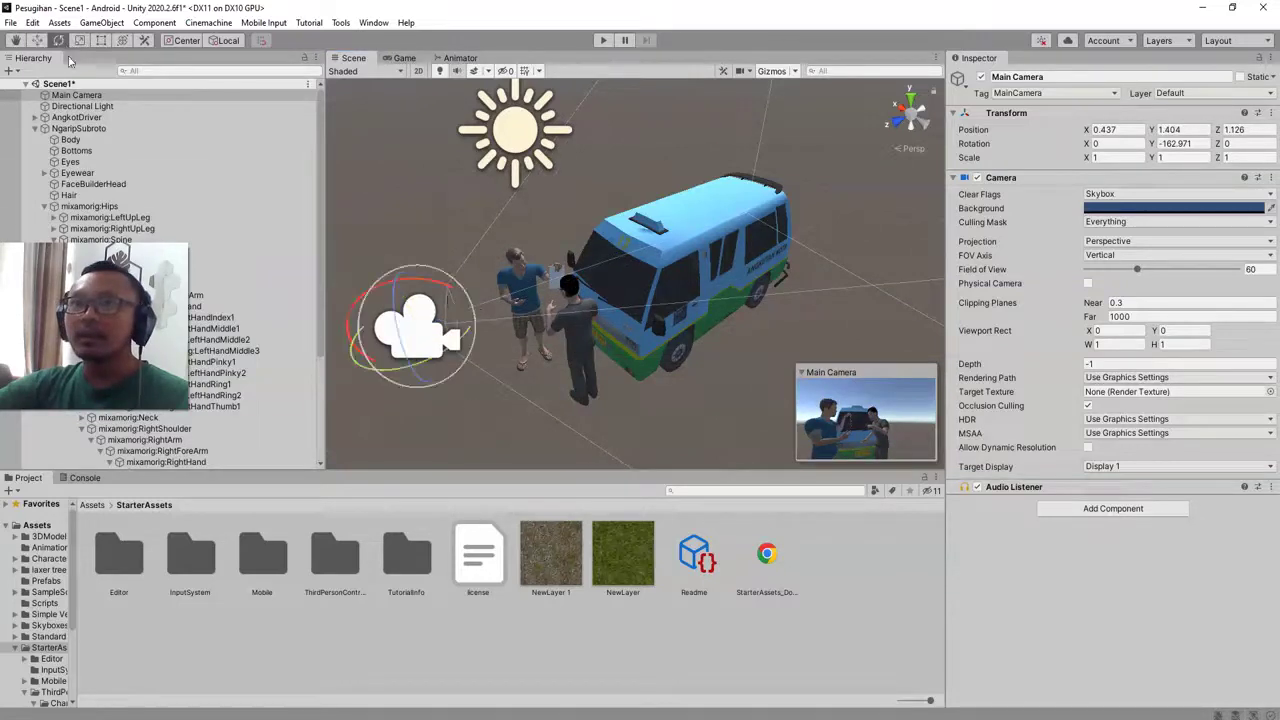
drag(443, 366, 528, 355)
Slide the camera to frame both characters, ending at -0.199, 1.404, 1.019 with Y rotation -205.944
click(35, 41)
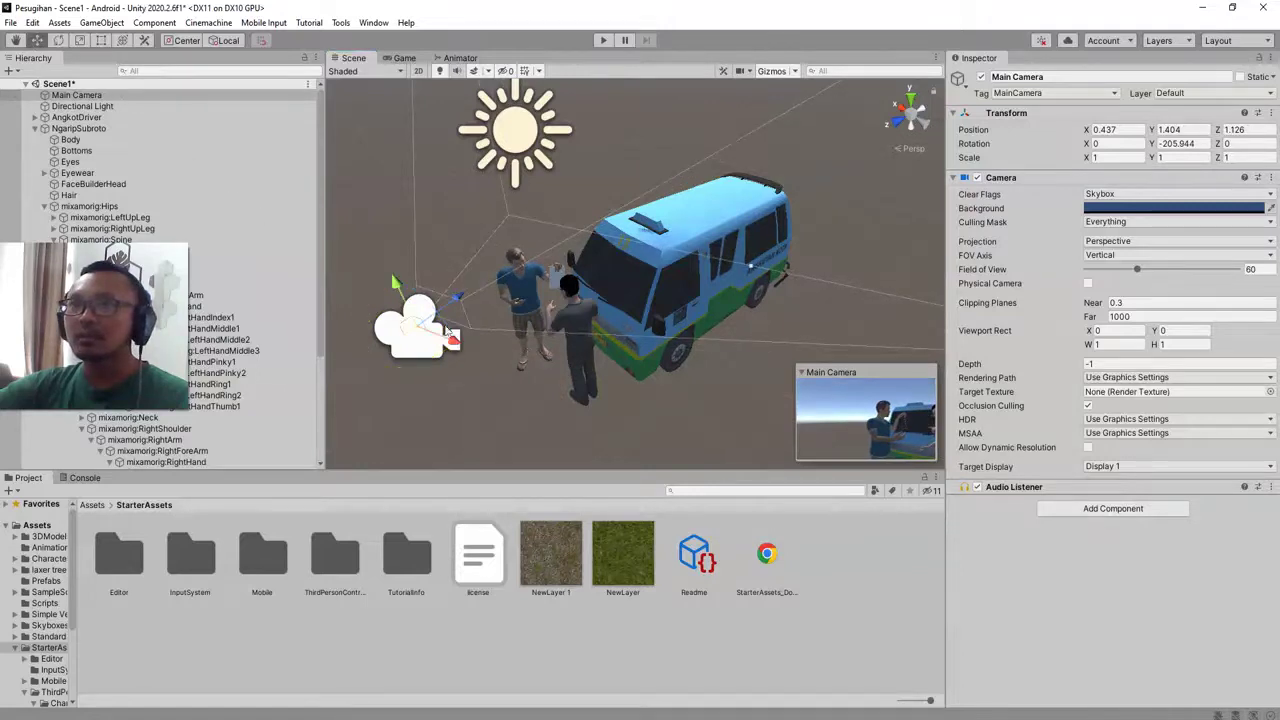
drag(417, 342, 452, 362)
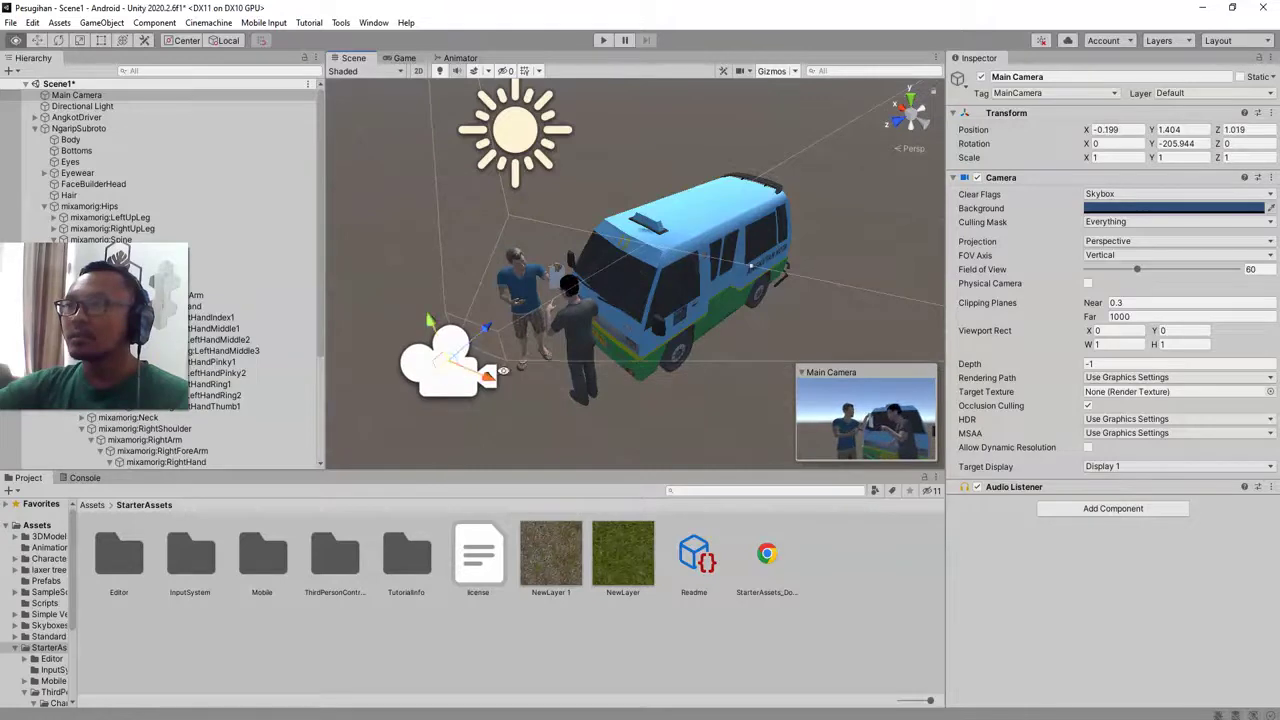
alt+drag(615, 397, 662, 132)
scroll(656, 357, up, 3)
scroll(644, 371, down, 3)
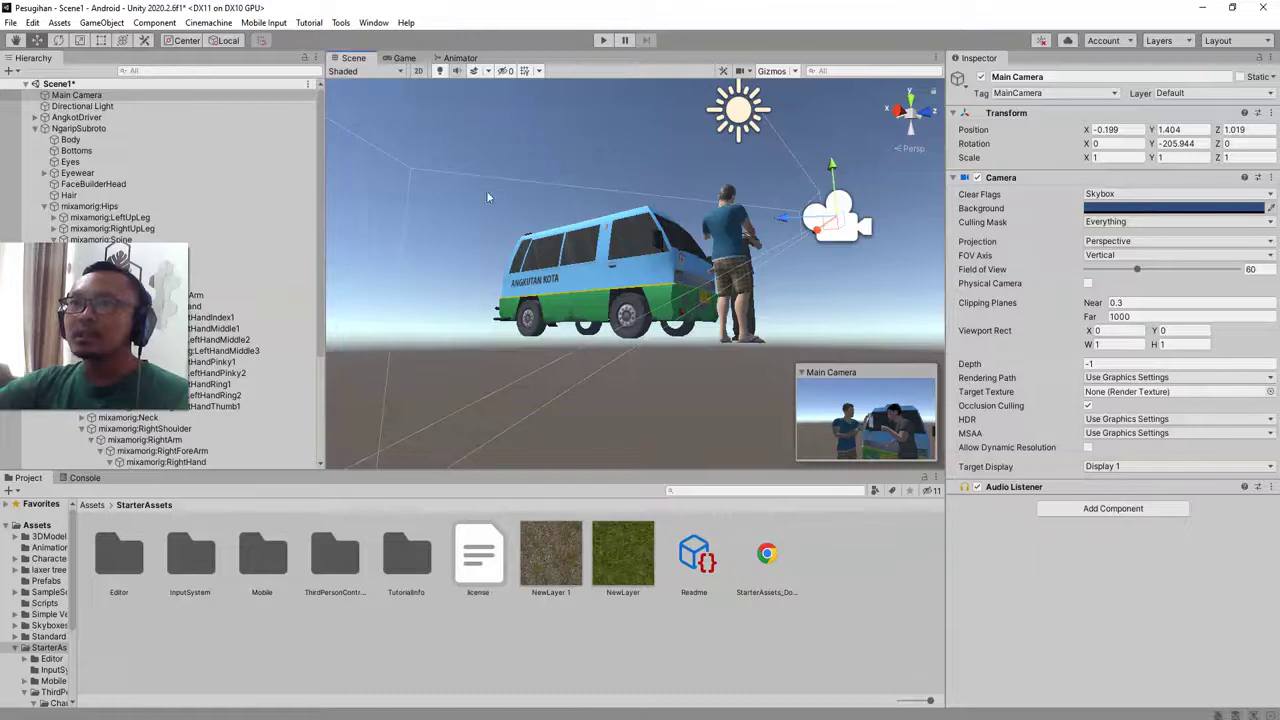
Orbit the Scene view around to the rear and side of the minivan
alt+drag(784, 263, 638, 310)
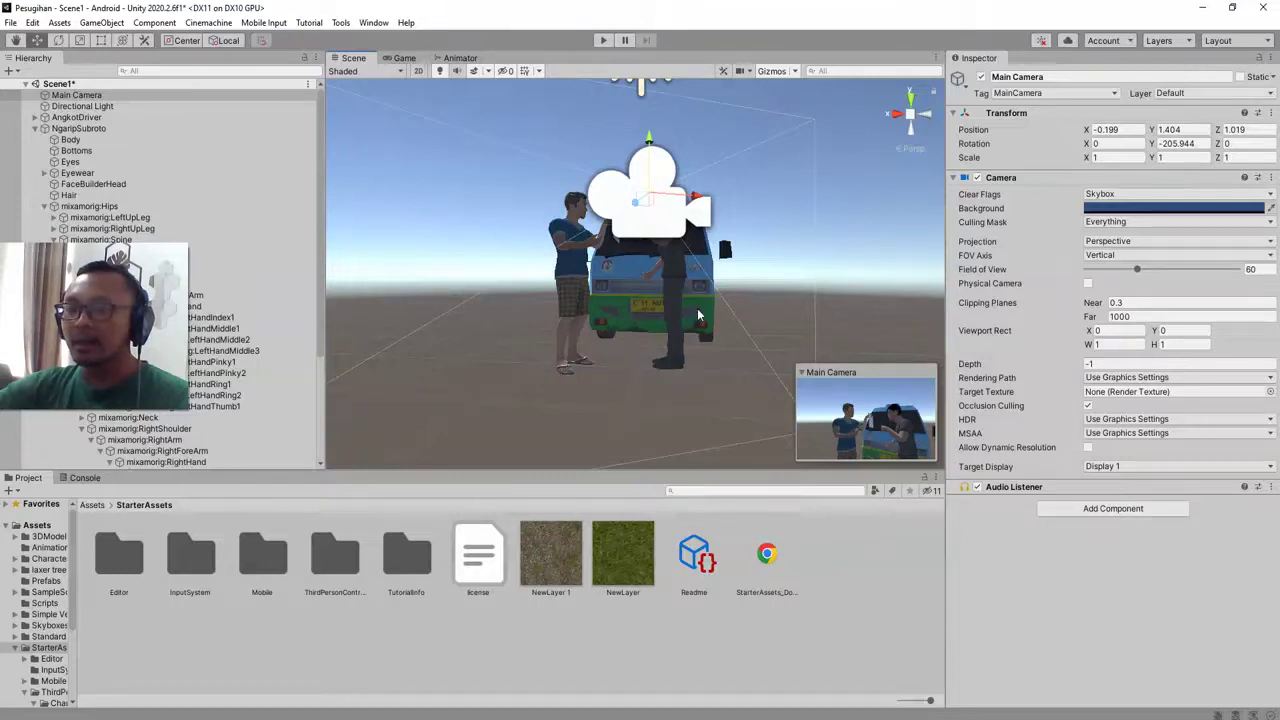
key(alt)
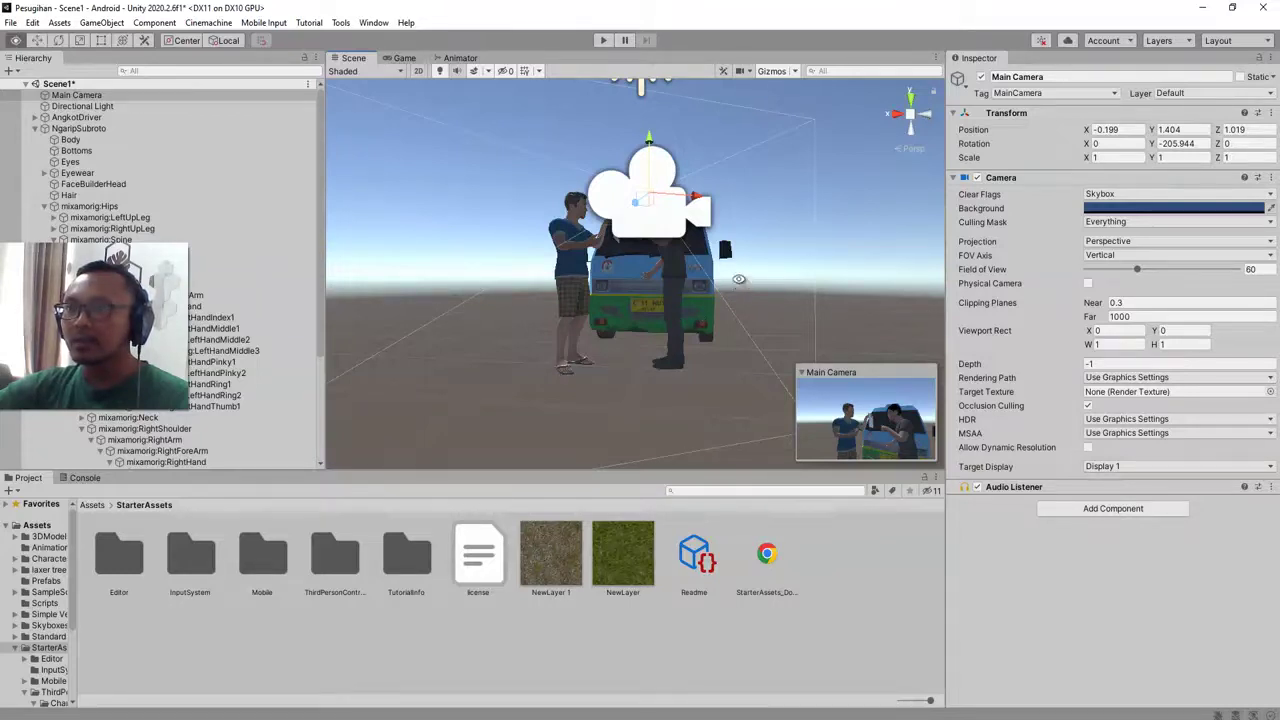
alt+drag(729, 270, 712, 326)
scroll(579, 298, down, 3)
scroll(578, 292, up, 6)
Zoom and orbit in close for a front-on view of both characters in front of the minivan
middle_drag(632, 285, 523, 193)
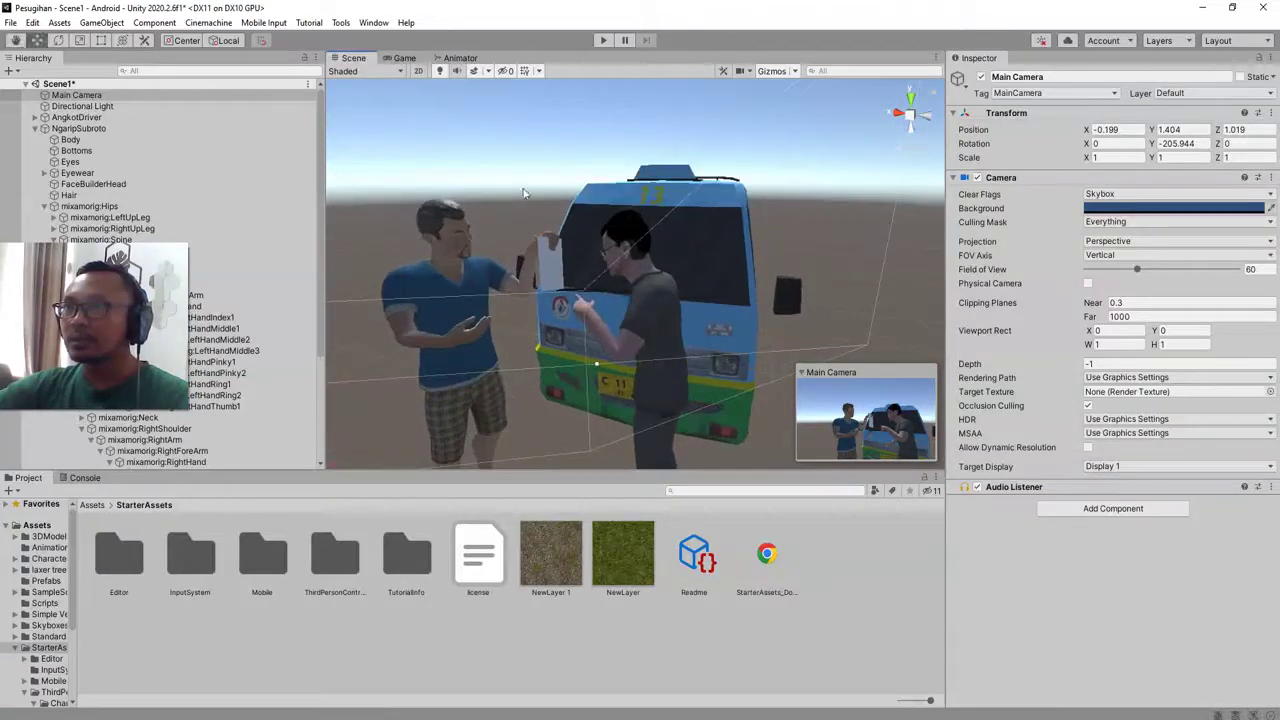
alt+drag(637, 320, 609, 388)
scroll(607, 325, down, 5)
scroll(607, 325, up, 5)
scroll(594, 372, down, 3)
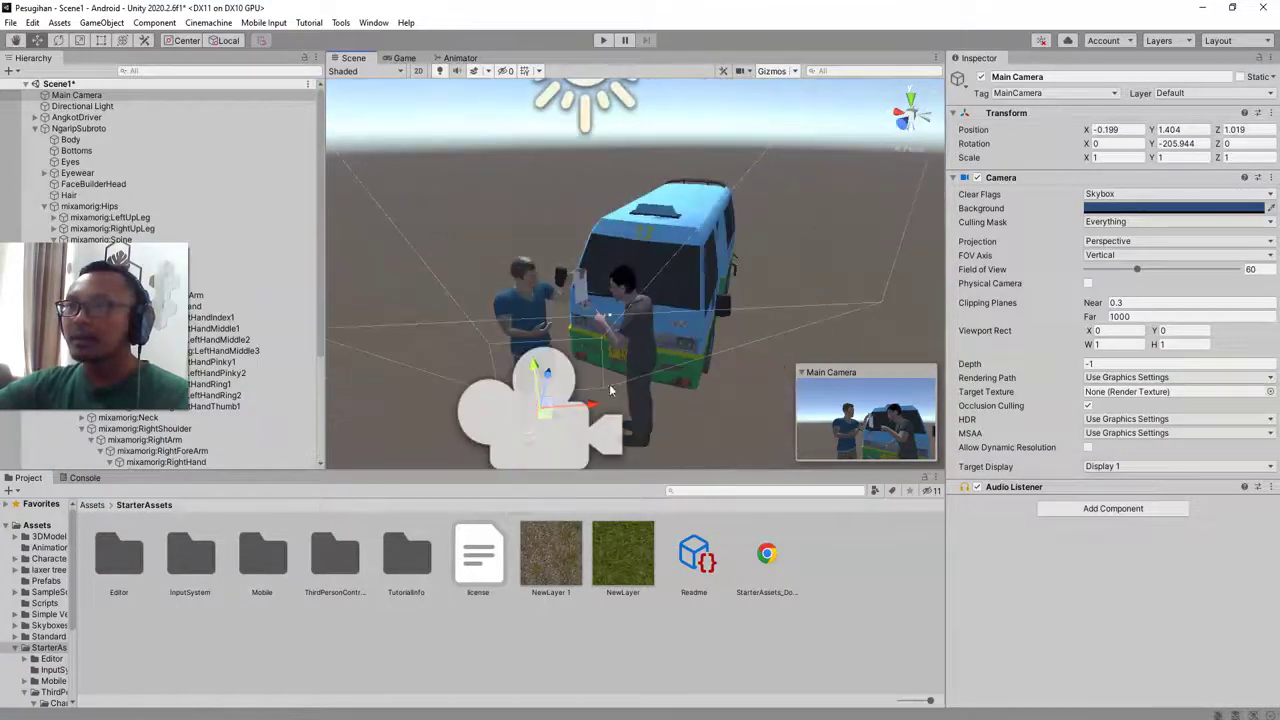
scroll(600, 380, up, 5)
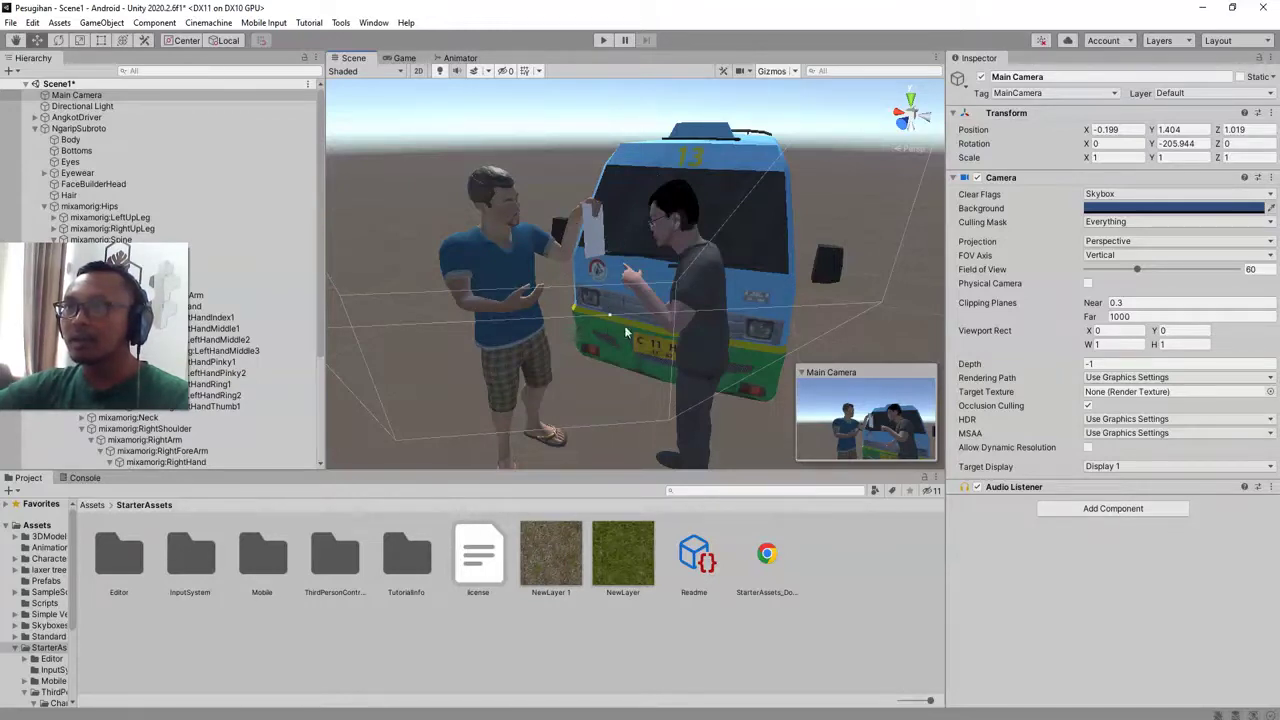
mouse_move(649, 329)
alt+mouse_down()
mouse_move(630, 333)
mouse_move(650, 329)
alt+mouse_up()
scroll(689, 338, up, 3)
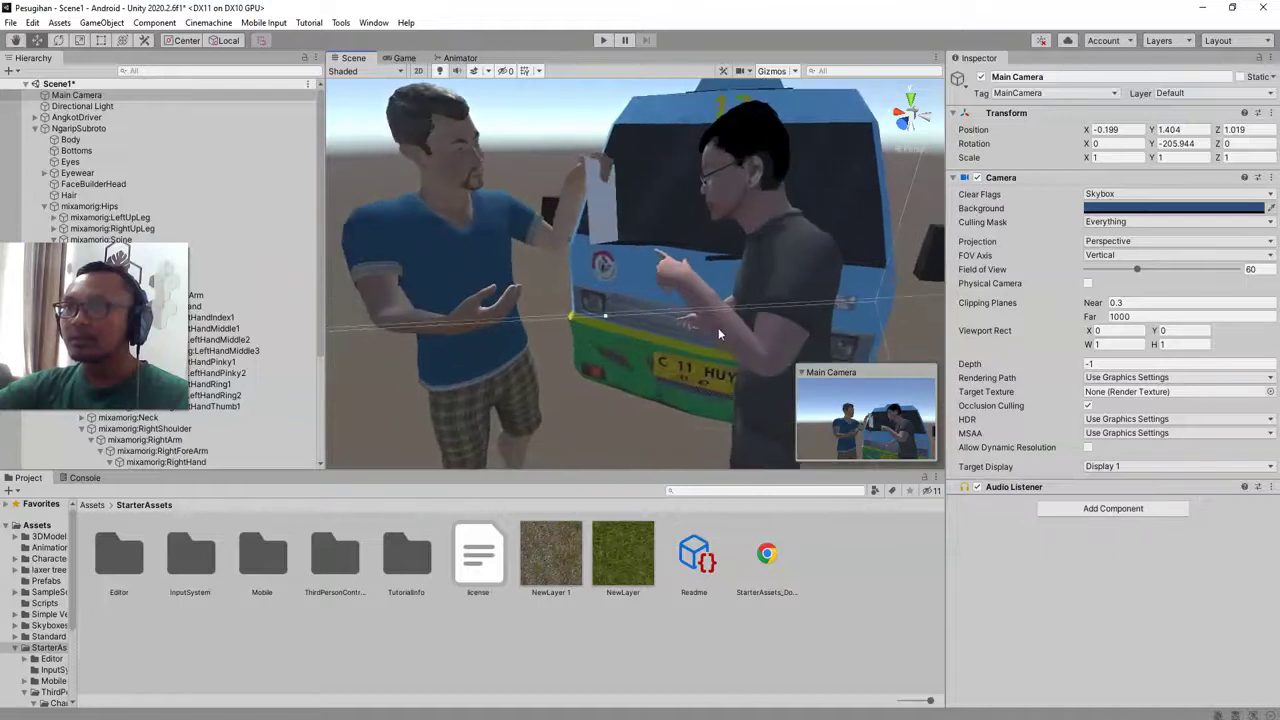
middle_drag(701, 350, 669, 367)
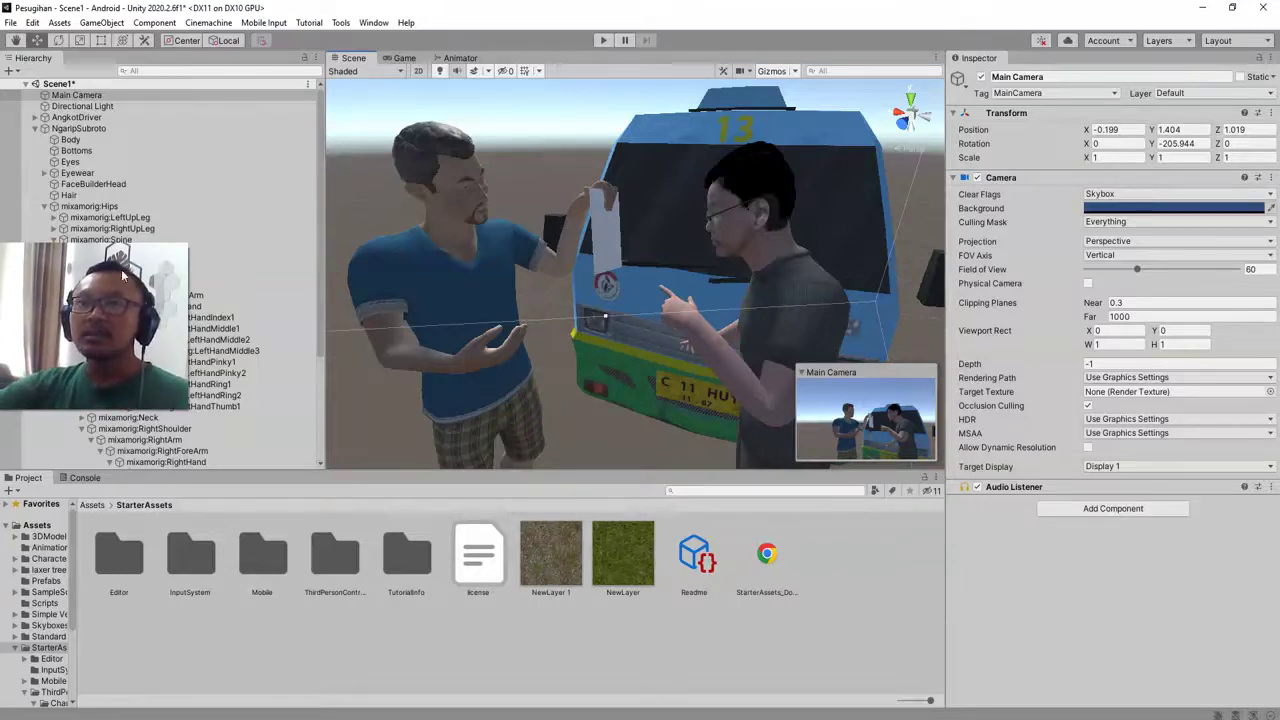
Select the Main Camera and apply GameObject > Align With View to match the Scene view
click(83, 106)
click(78, 96)
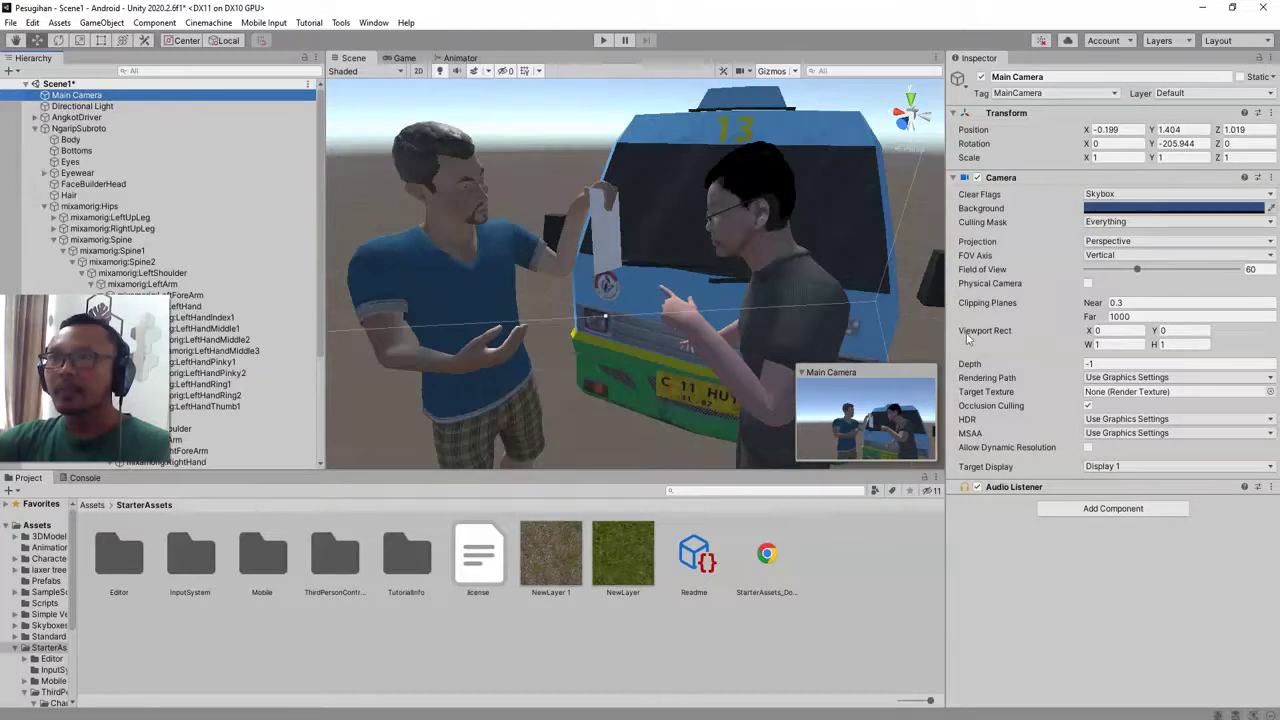
click(1094, 130)
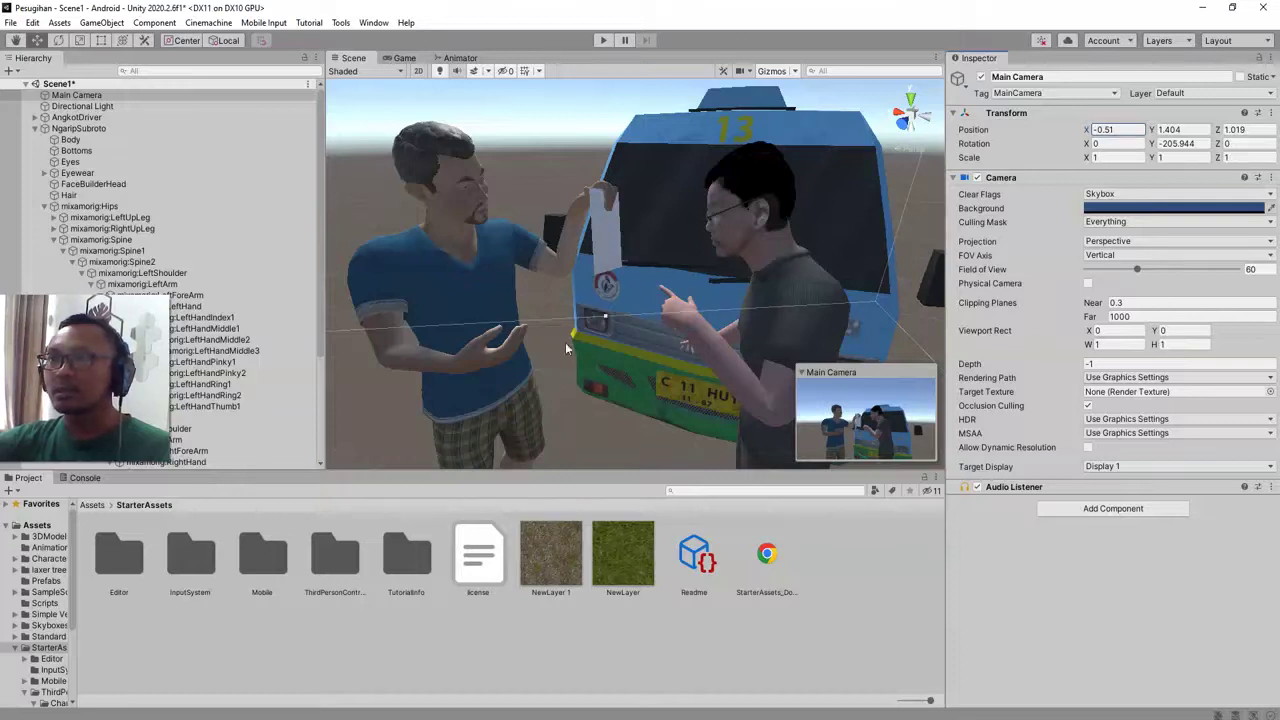
click(73, 97)
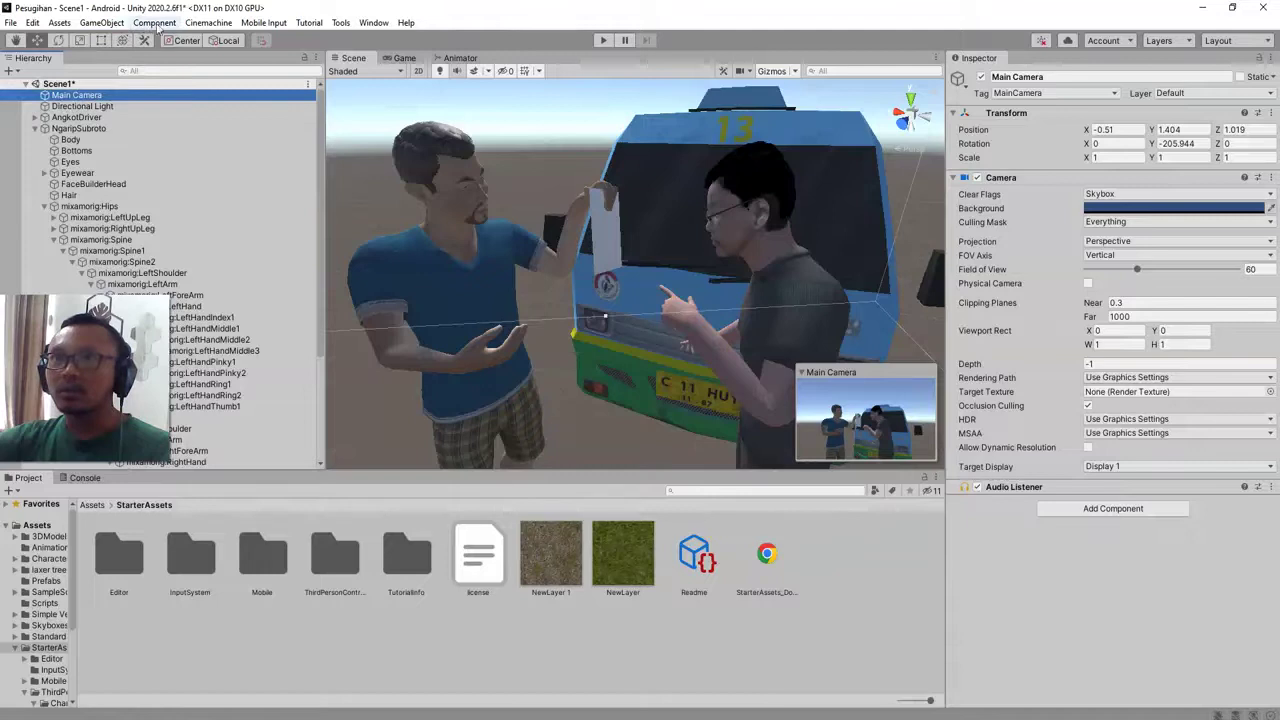
click(120, 26)
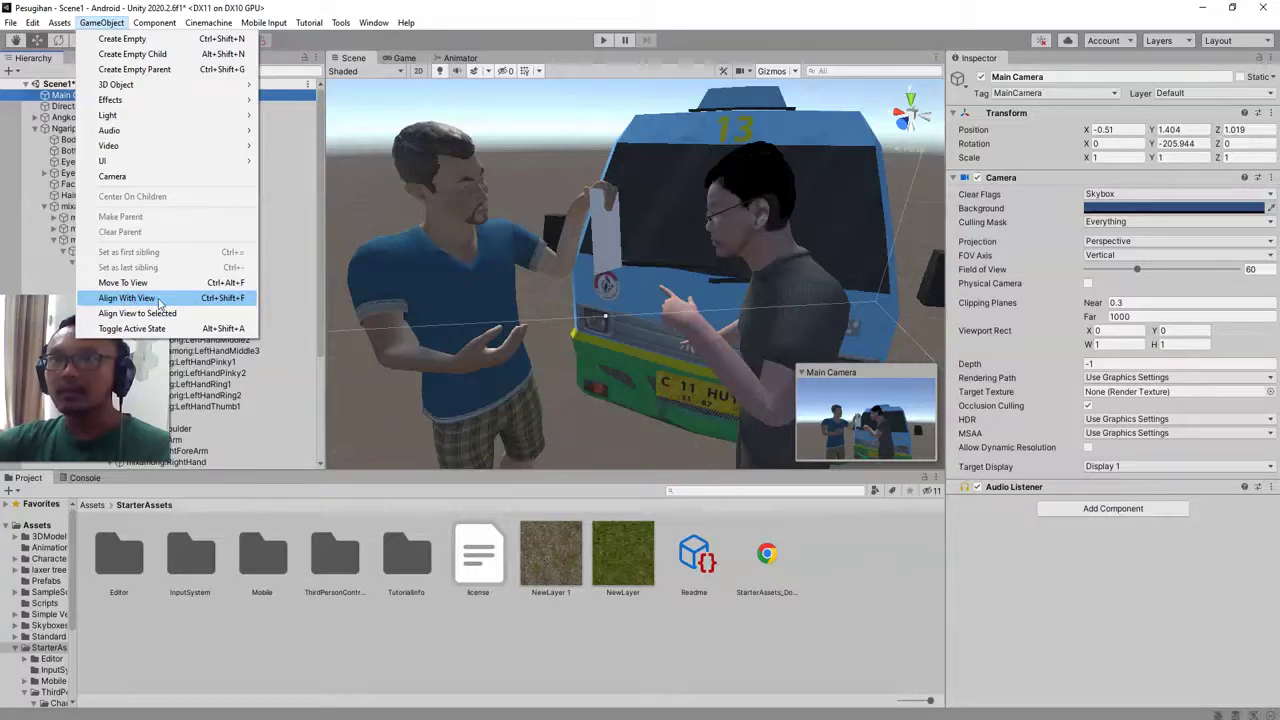
click(127, 298)
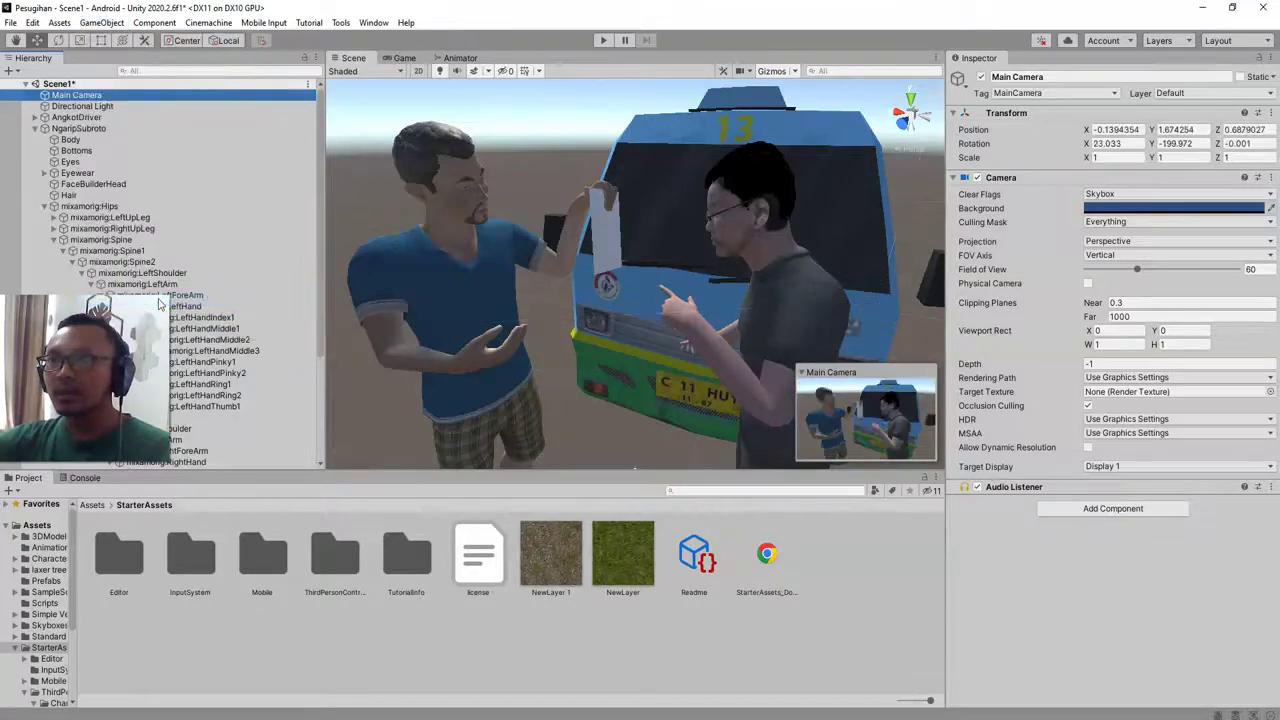
Preview the camera shot in the Game view, then frame and orbit around the Main Camera in the Scene
click(402, 58)
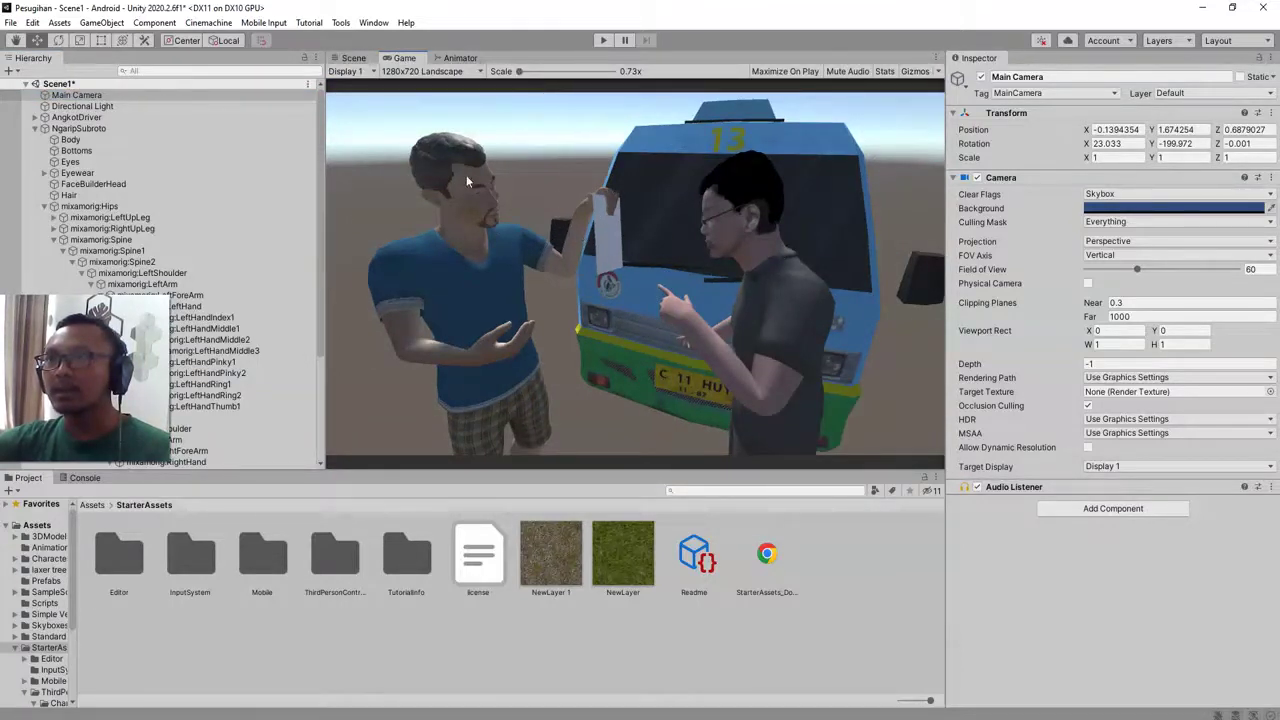
click(352, 58)
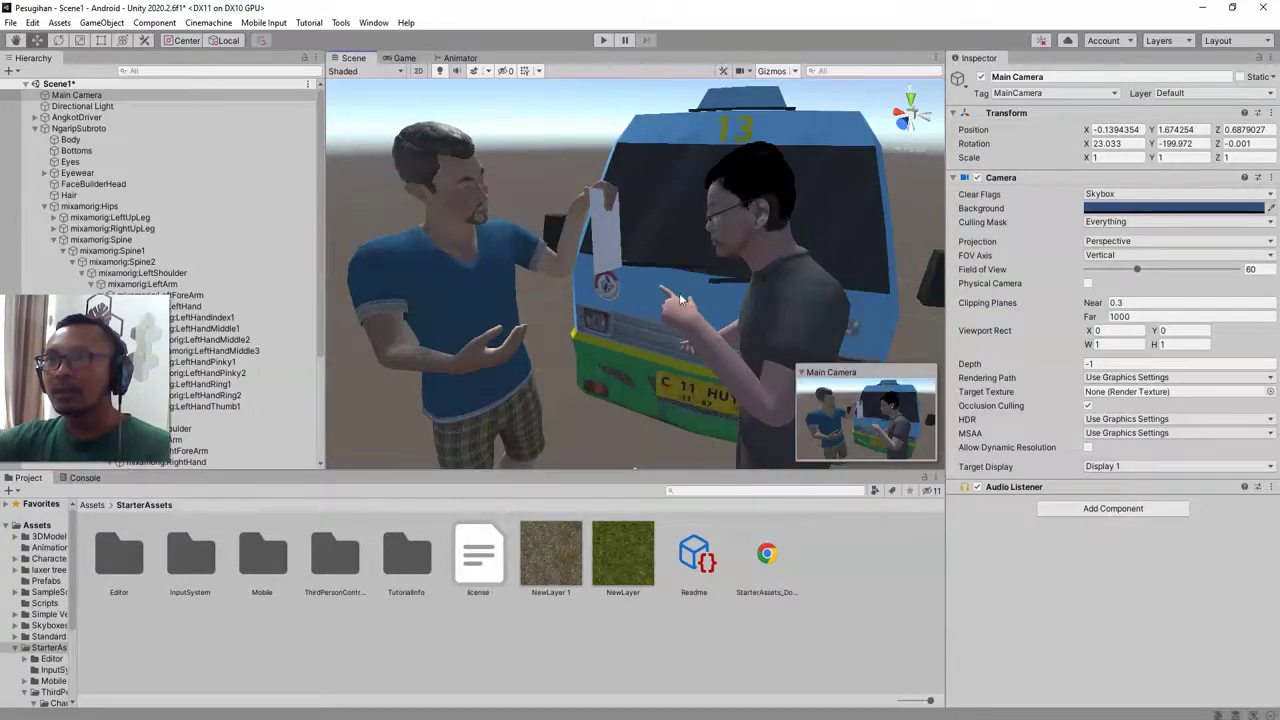
key(f)
alt+drag(552, 338, 370, 144)
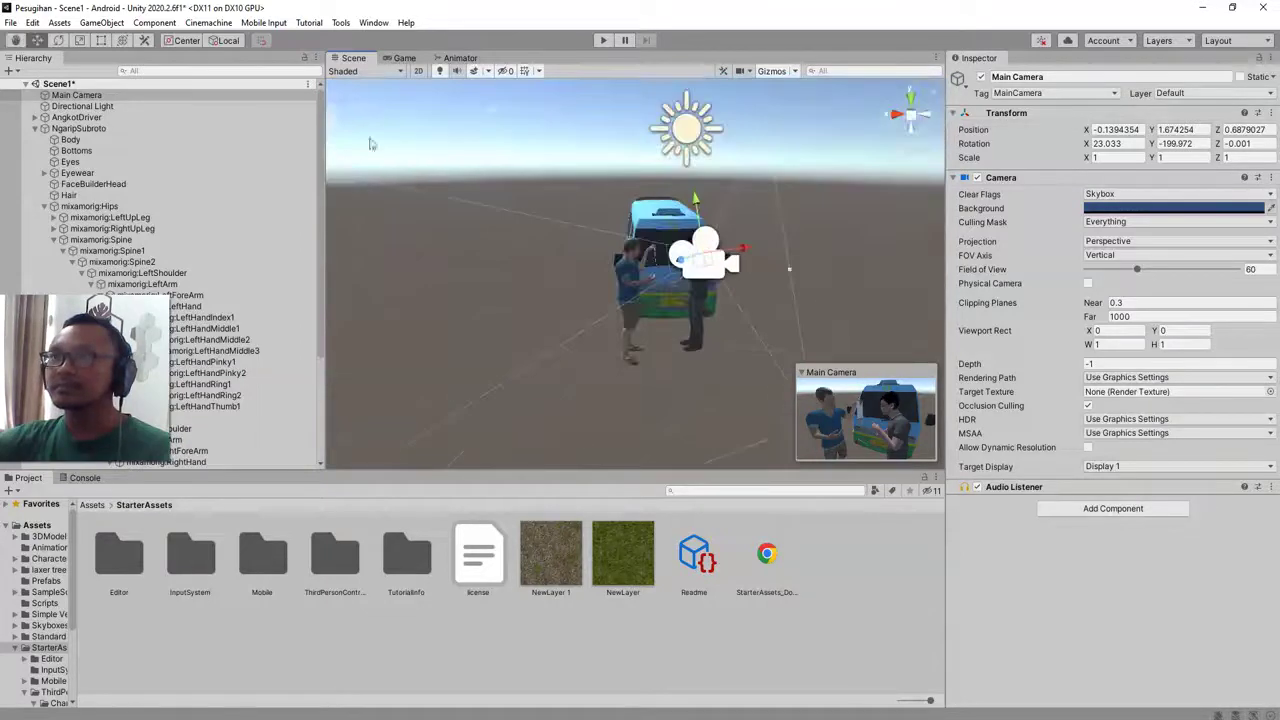
Recheck the Game view shot and return to the Scene, orbiting close to the van
click(403, 58)
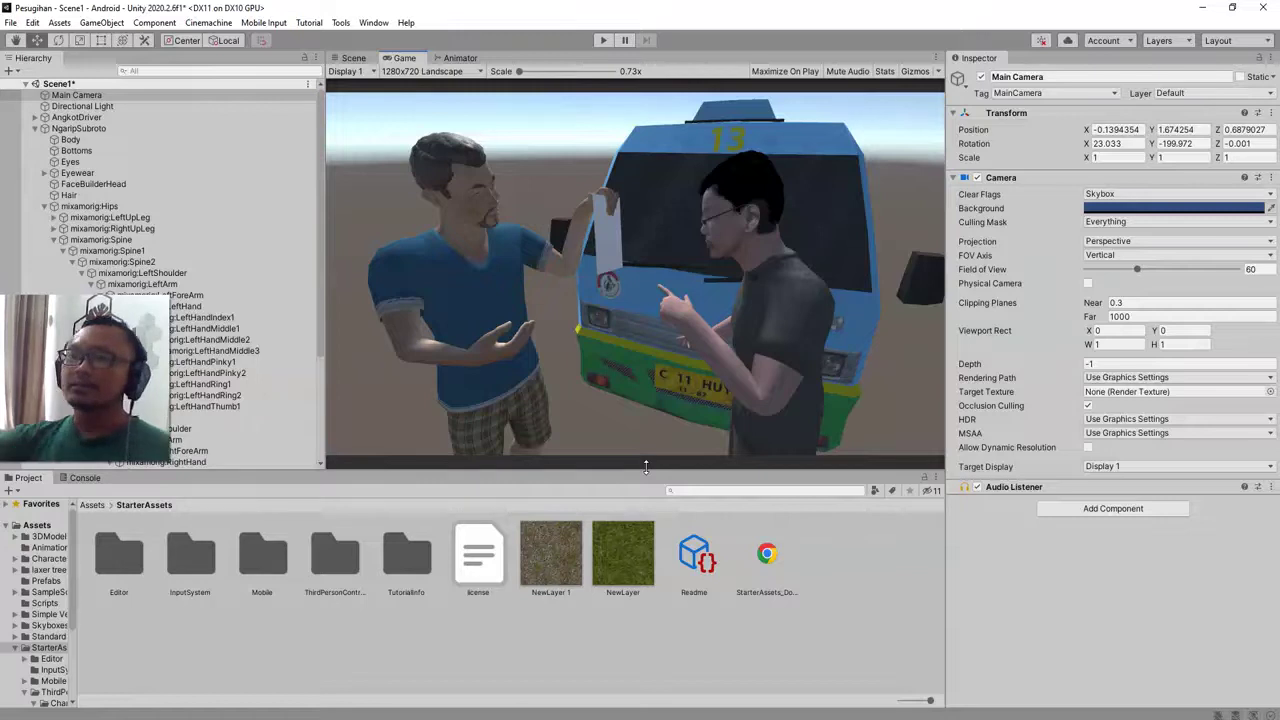
click(353, 58)
alt+drag(560, 290, 654, 290)
Zoom in, select the AngkutanKota van, and orbit to a low rear angle on it
scroll(654, 290, up, 3)
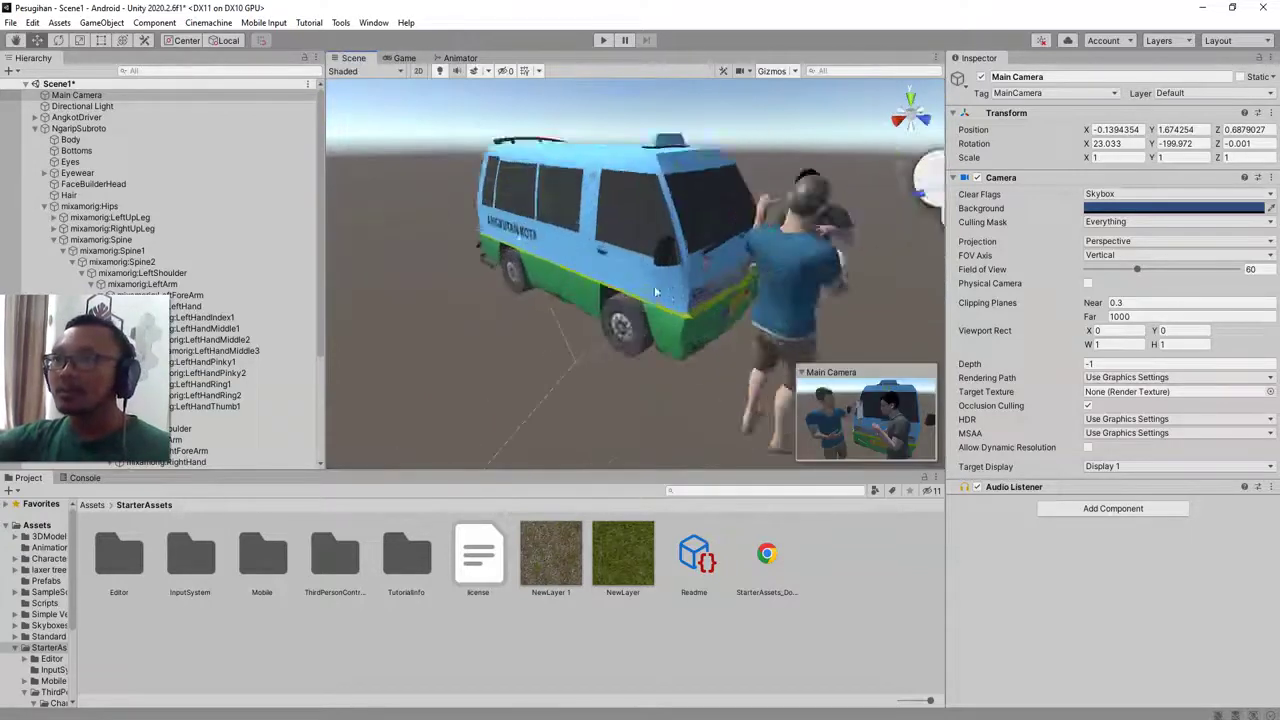
scroll(654, 290, up, 3)
click(693, 235)
alt+drag(693, 235, 583, 277)
scroll(715, 270, down, 5)
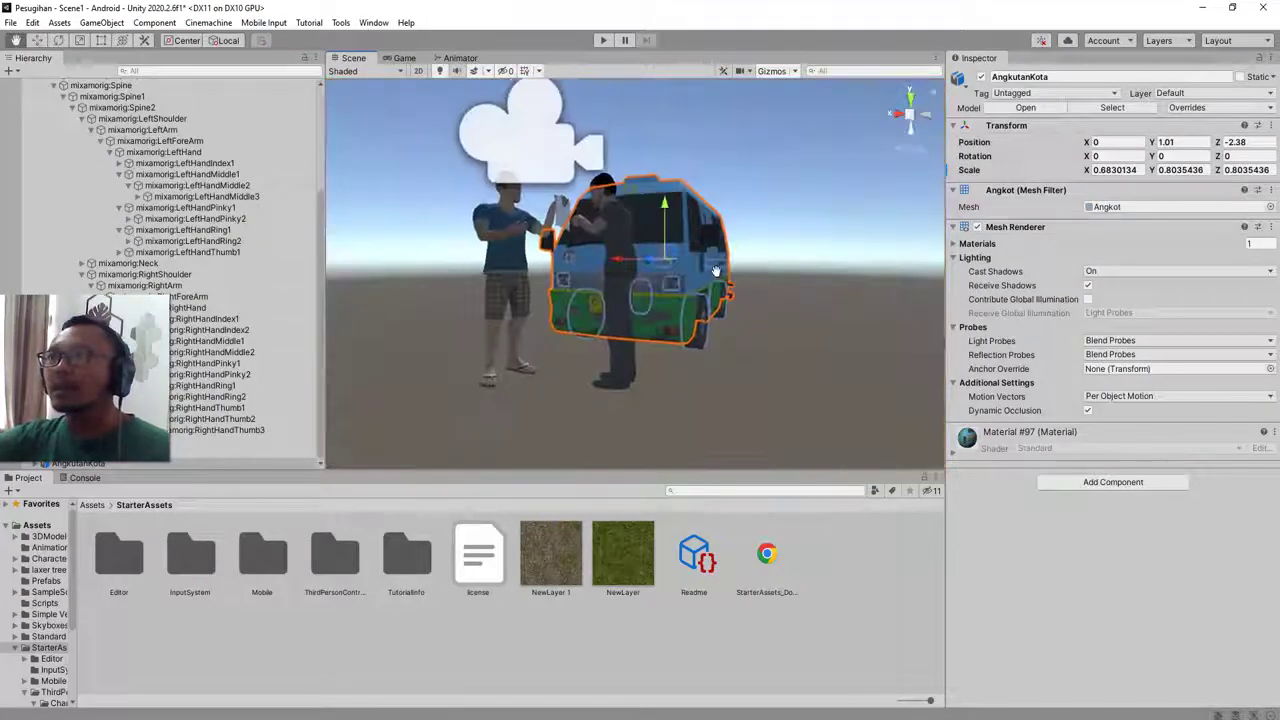
scroll(715, 270, up, 5)
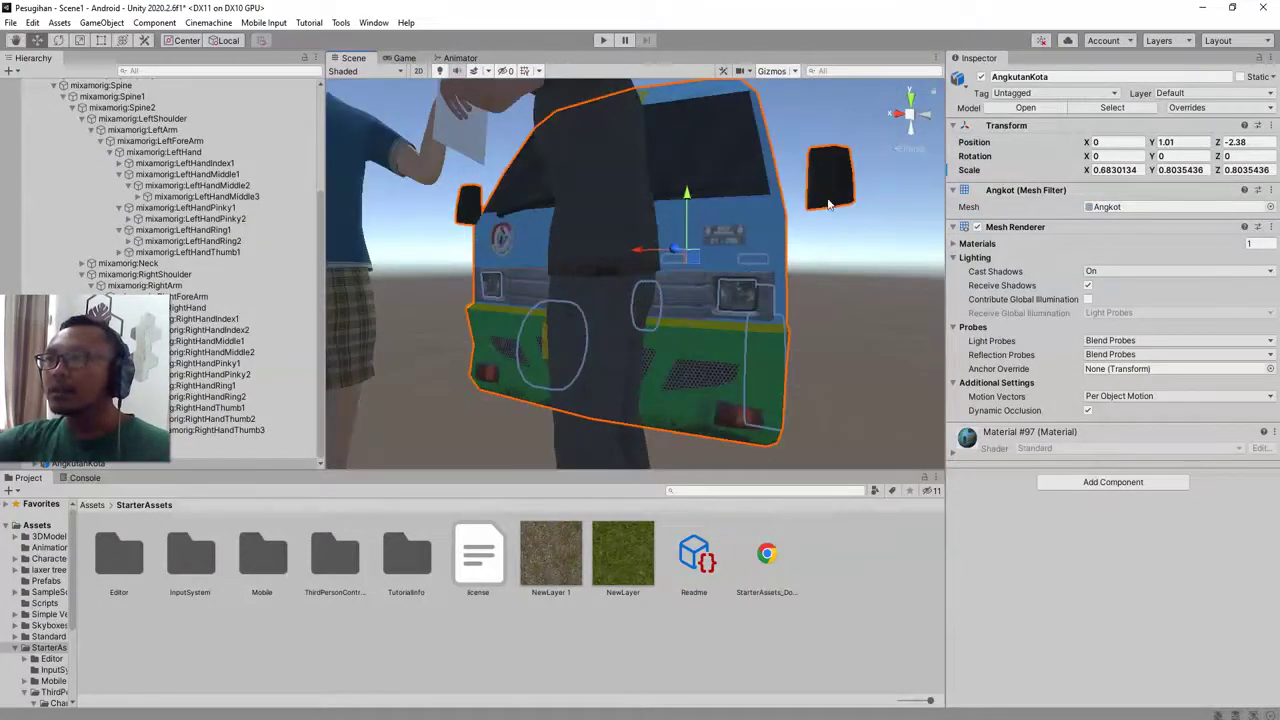
Orbit around the van's rear and side, ending on a low wide side view with both characters
alt+drag(828, 204, 507, 128)
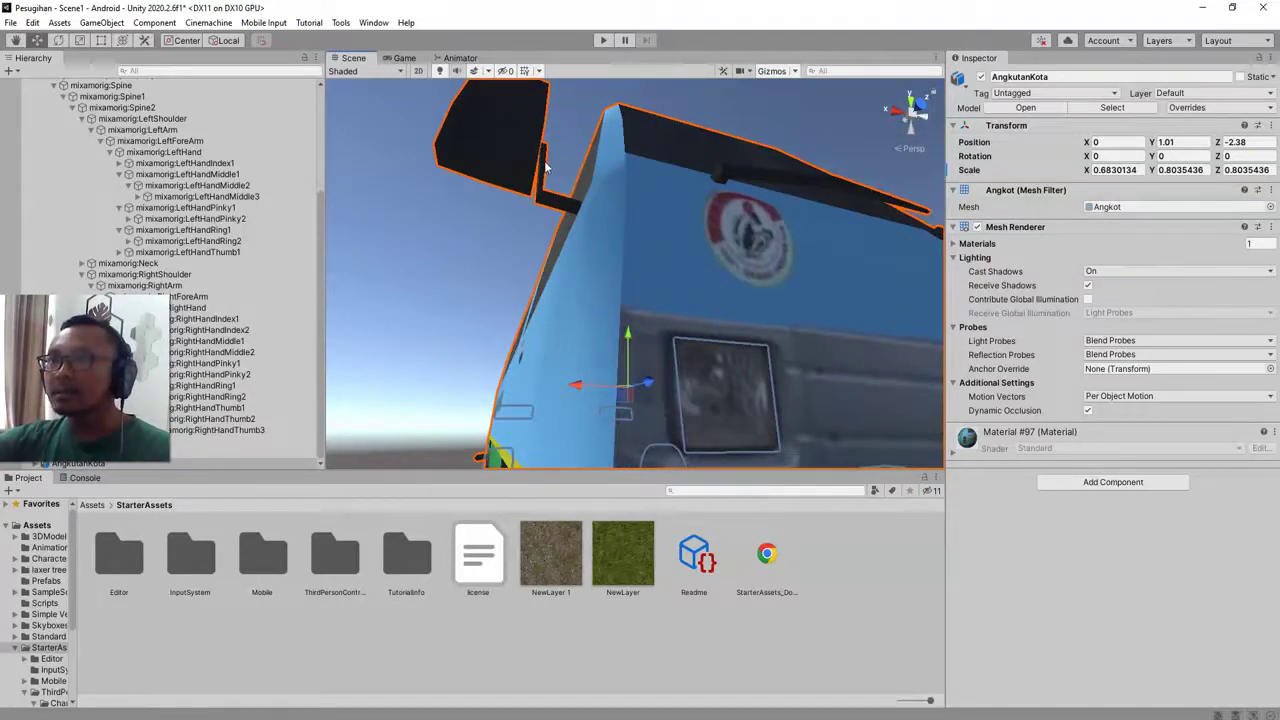
alt+drag(604, 250, 620, 300)
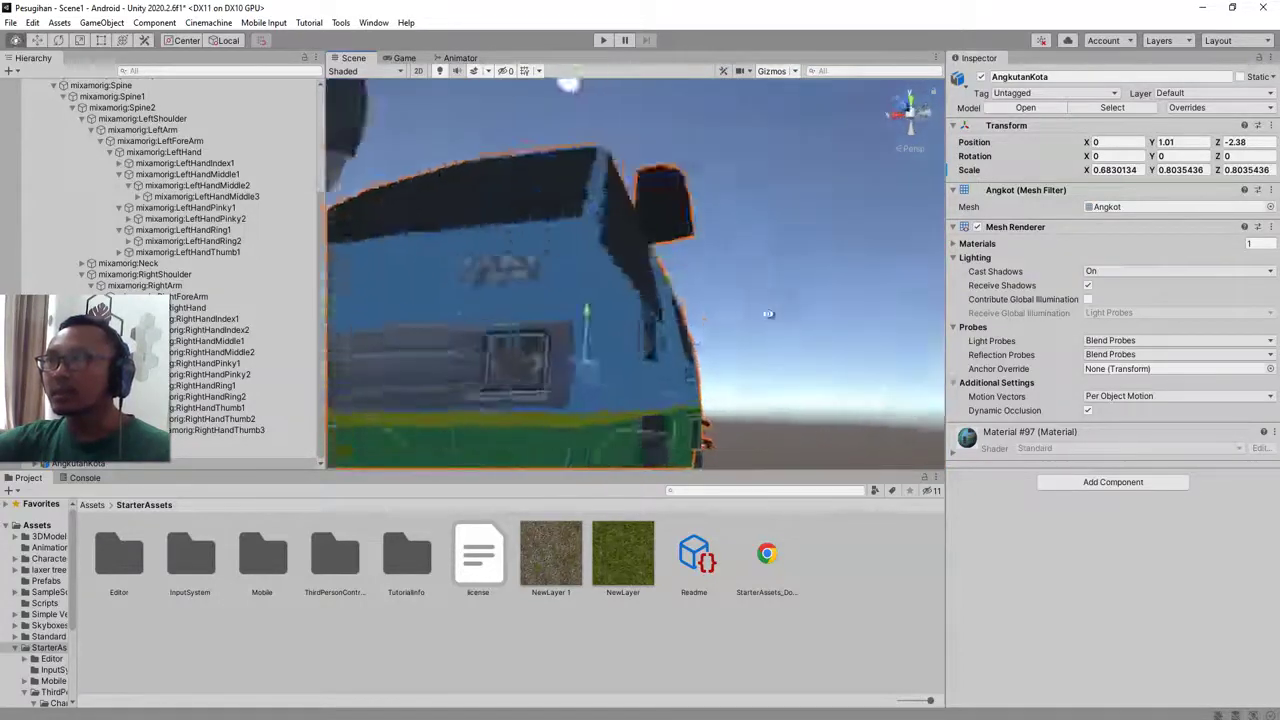
scroll(690, 275, up, 5)
scroll(775, 245, down, 5)
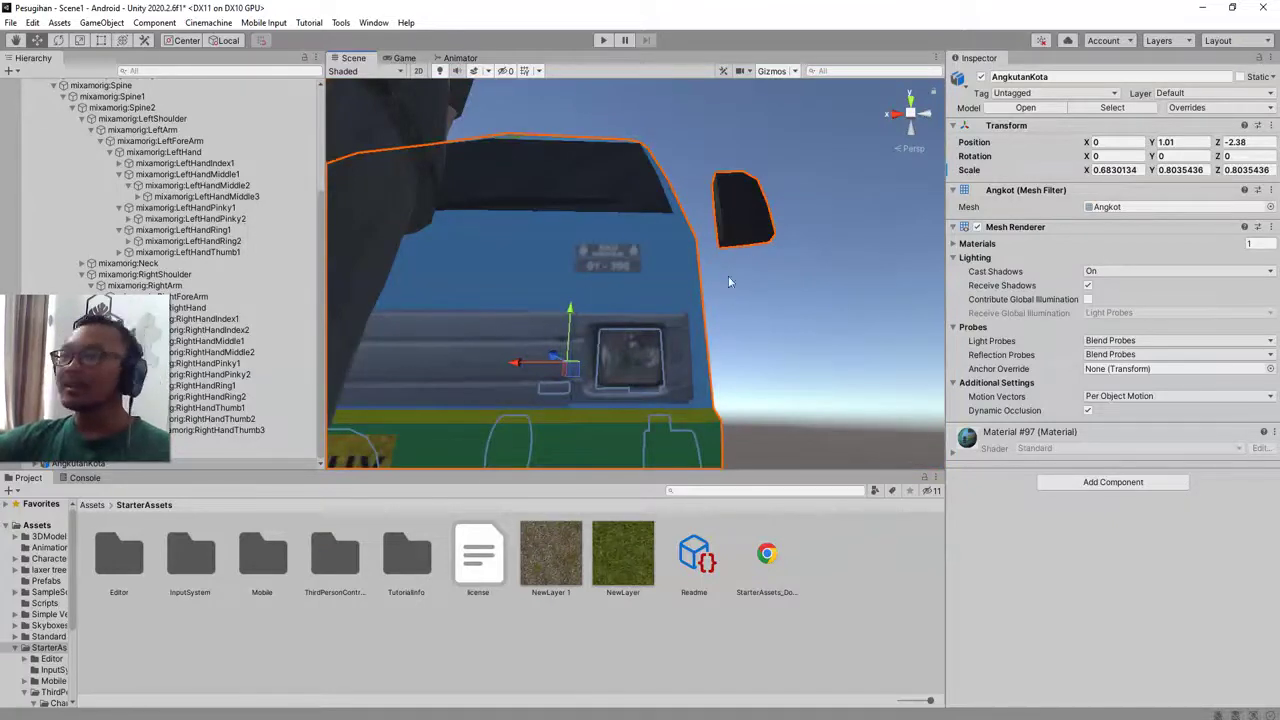
scroll(674, 317, down, 5)
alt+drag(671, 334, 690, 392)
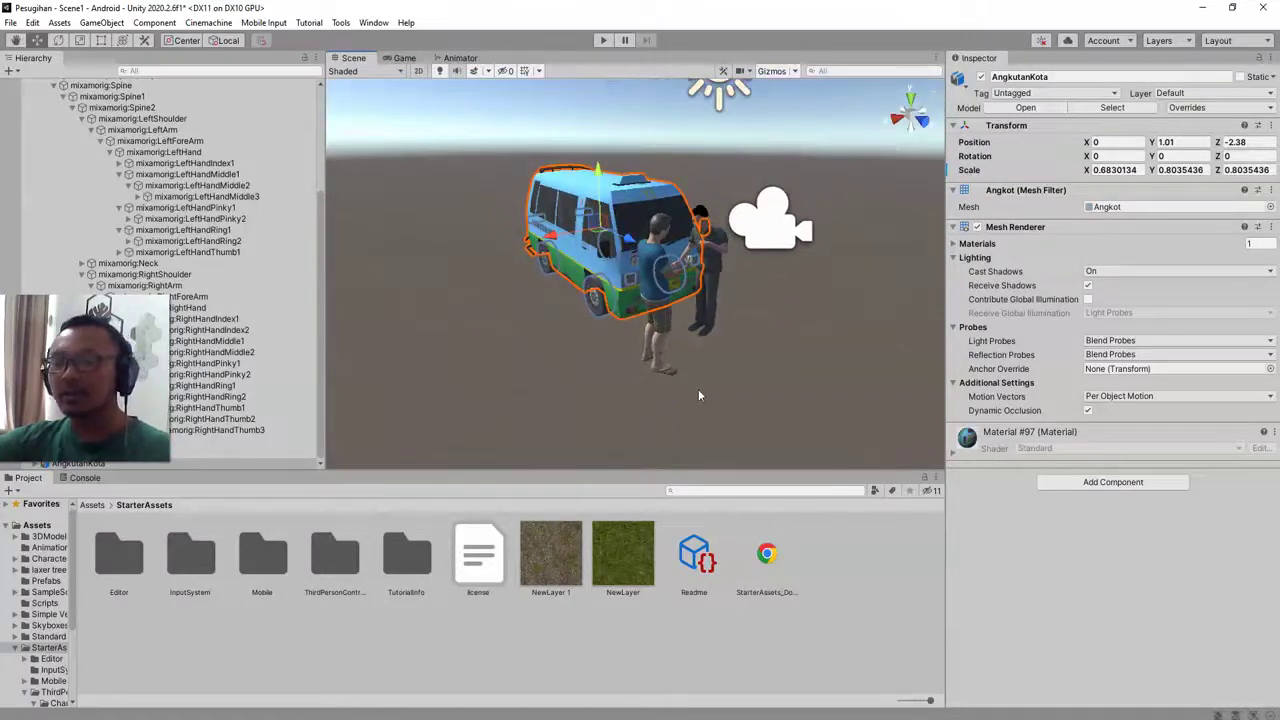